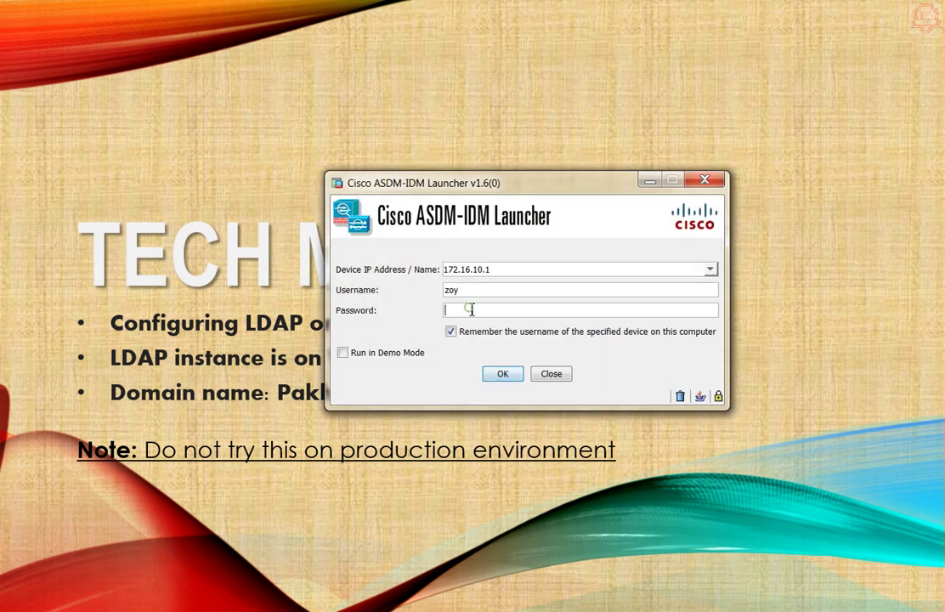
# - Log in to the ASA with the device password, accepting the untrusted certificate and re-authenticating
pyautogui.press('Return')
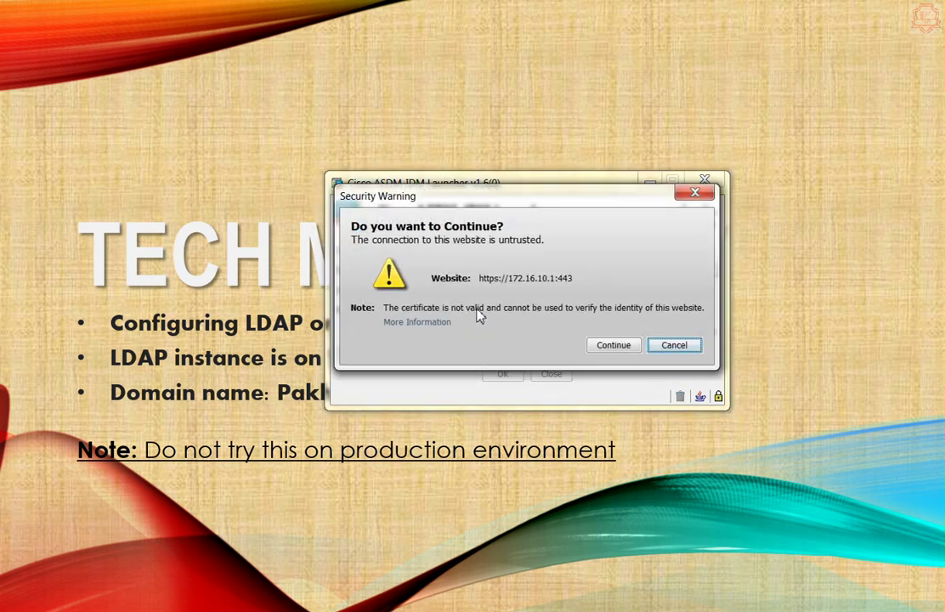
pyautogui.click(614, 345)
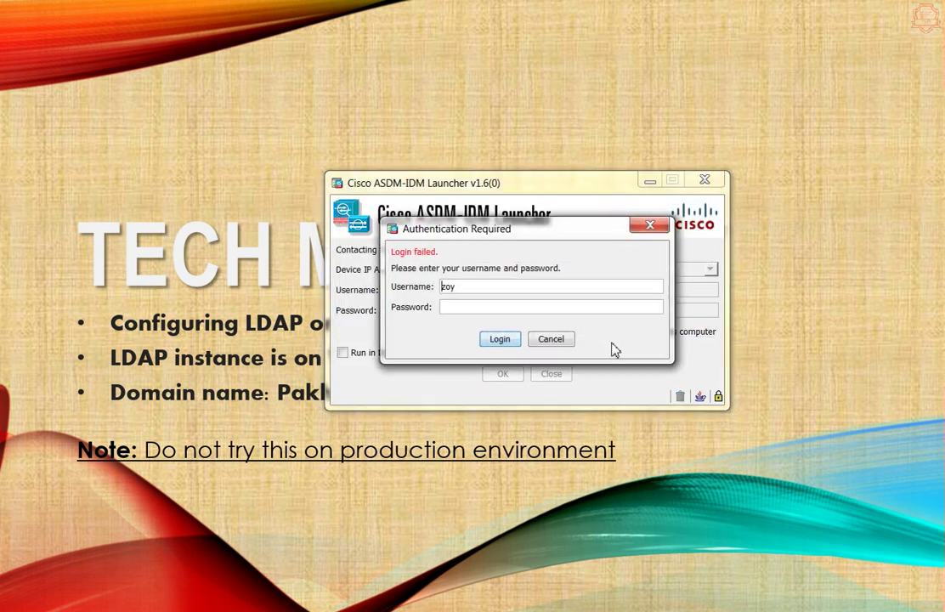
pyautogui.click(453, 307)
pyautogui.press('Return')
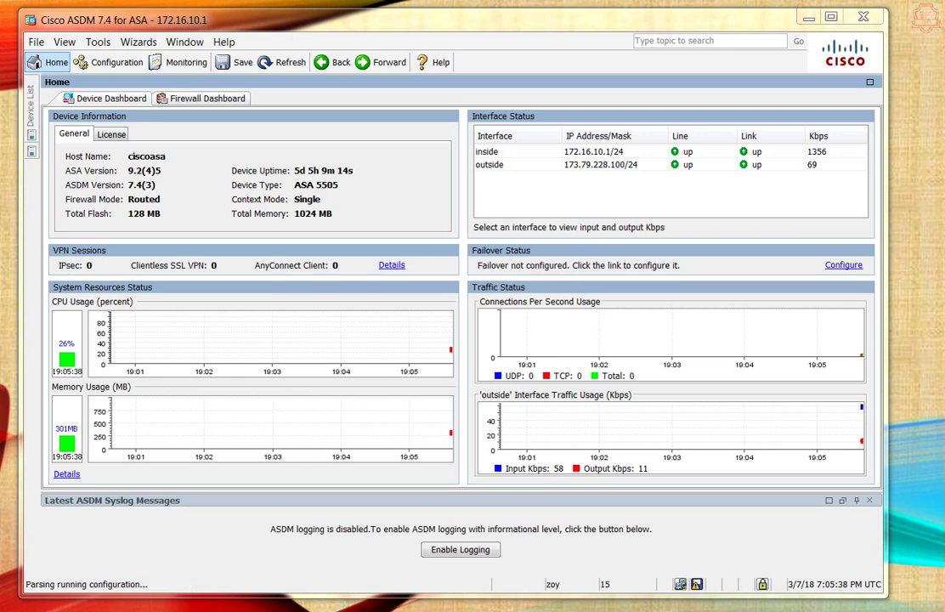
# - Go to Configuration > Device Management > Users/AAA > AAA Server Groups
pyautogui.click(101, 67)
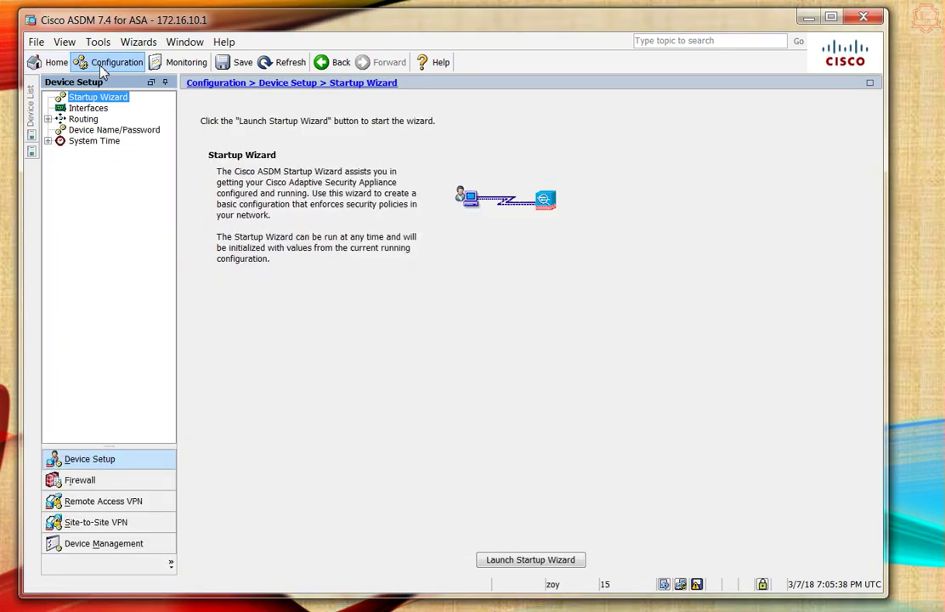
pyautogui.click(125, 548)
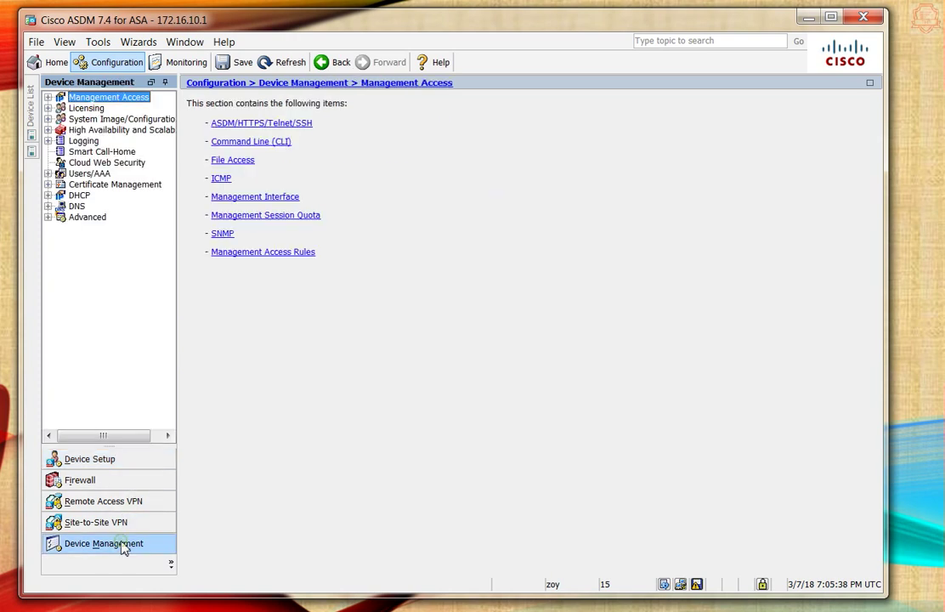
pyautogui.click(98, 175)
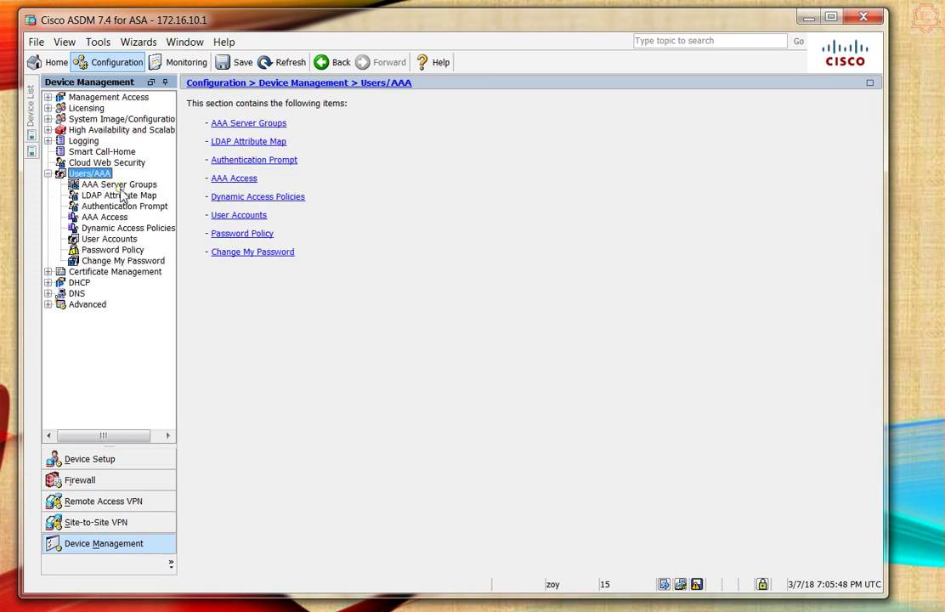
pyautogui.click(119, 184)
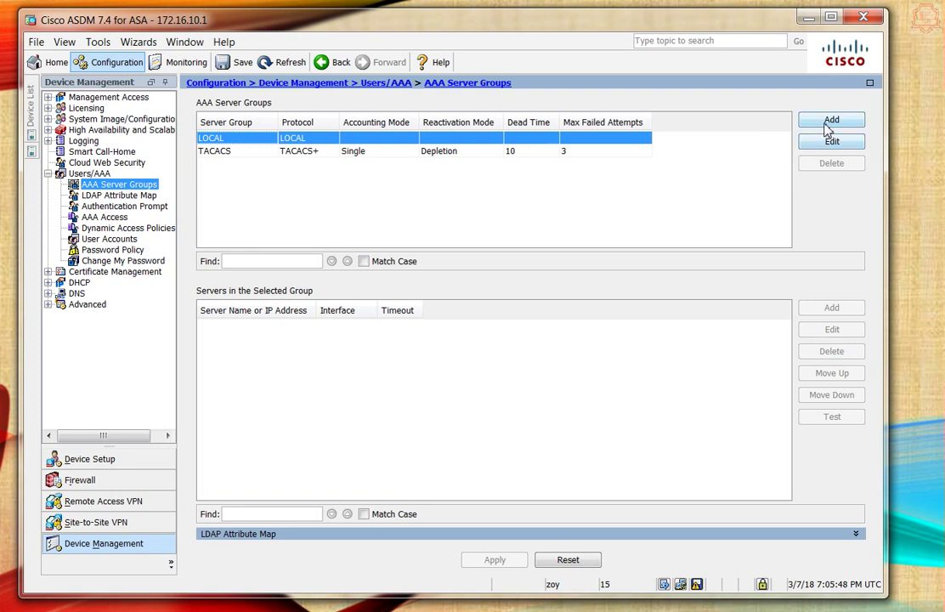
# - Add server group MYLDAP with protocol LDAP and apply it
pyautogui.click(828, 123)
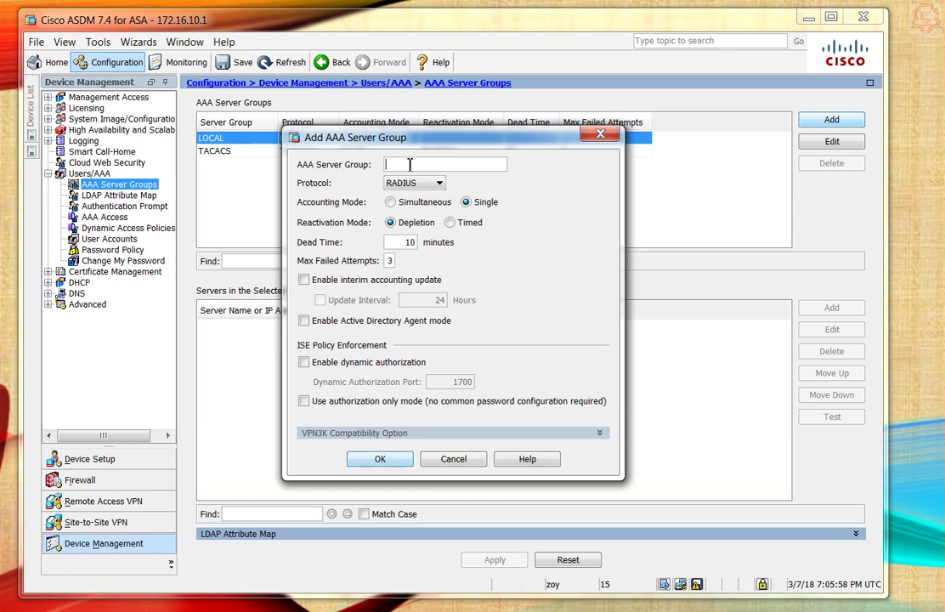
pyautogui.write('MYLDAP')
pyautogui.click(437, 184)
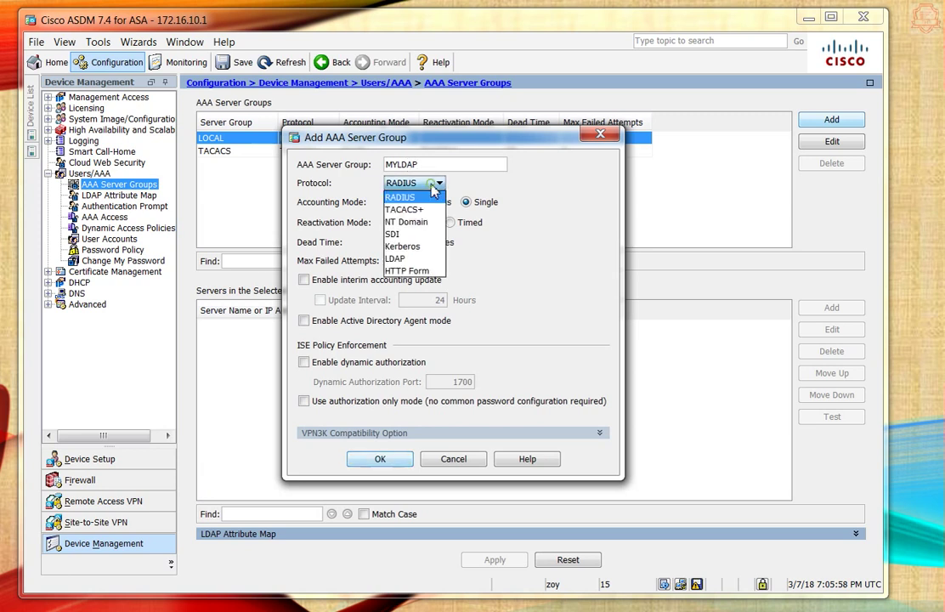
pyautogui.click(415, 260)
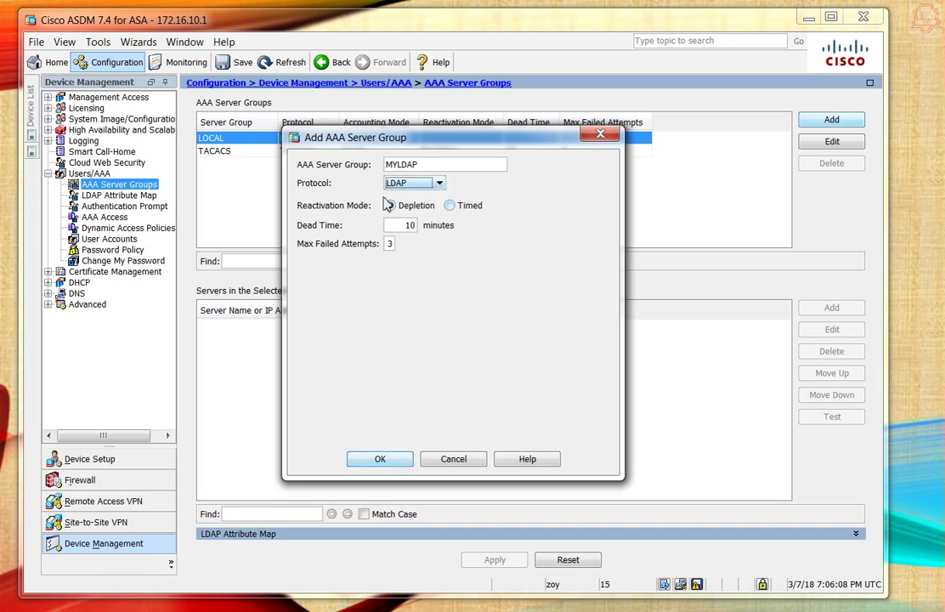
pyautogui.click(380, 460)
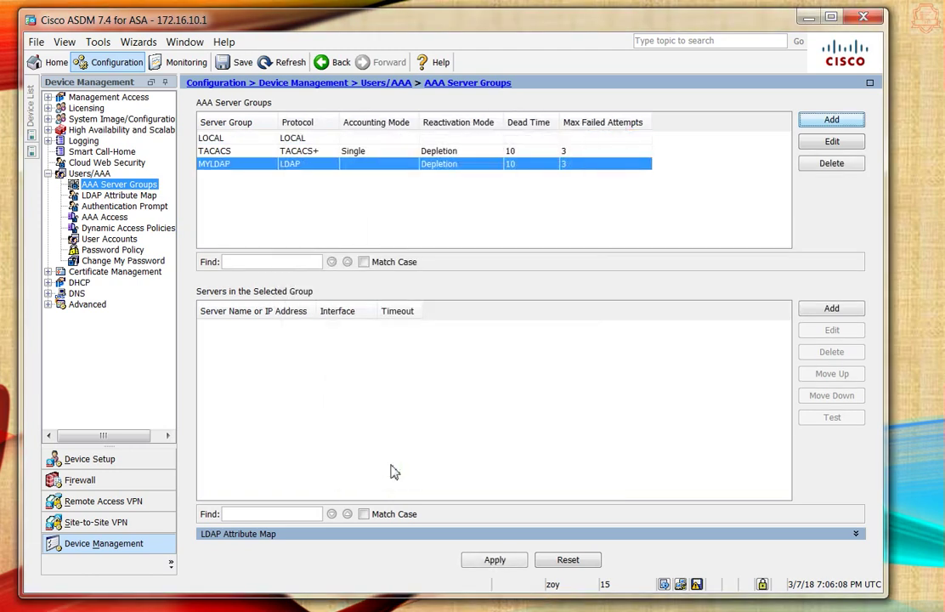
pyautogui.click(492, 561)
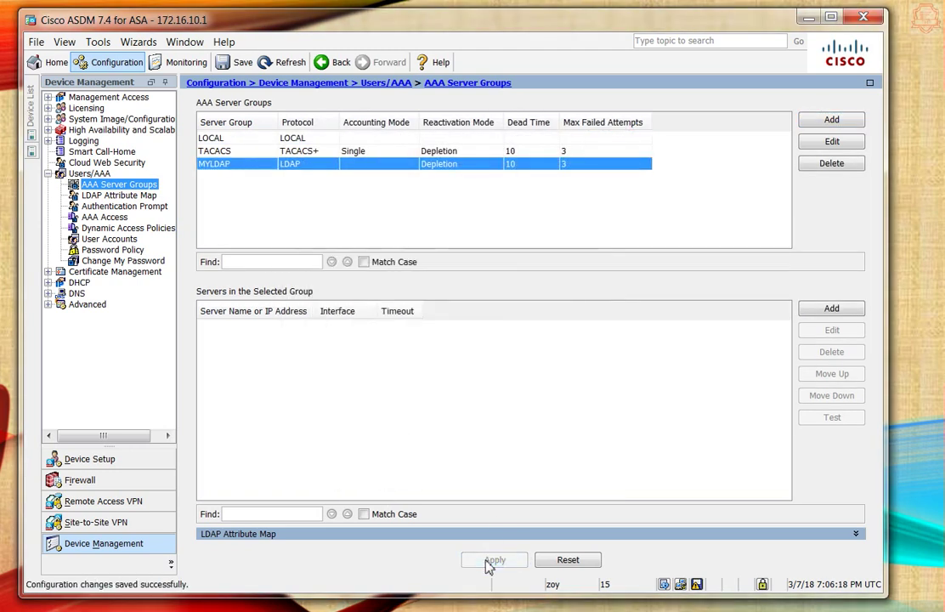
# - Add a MYLDAP server on the inside interface with address 172.16.10.7
pyautogui.click(831, 309)
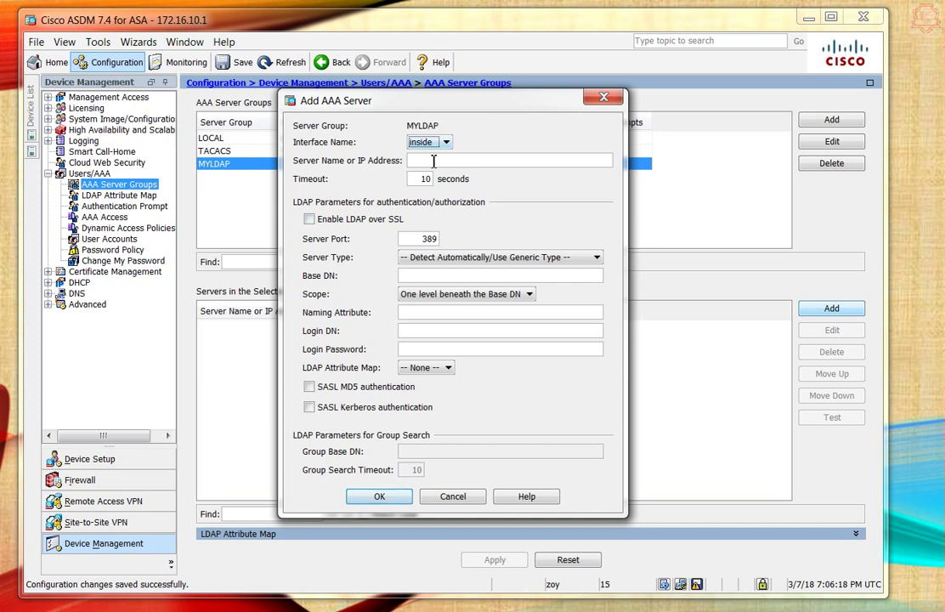
pyautogui.click(439, 161)
pyautogui.click(435, 143)
pyautogui.click(434, 142)
pyautogui.click(435, 143)
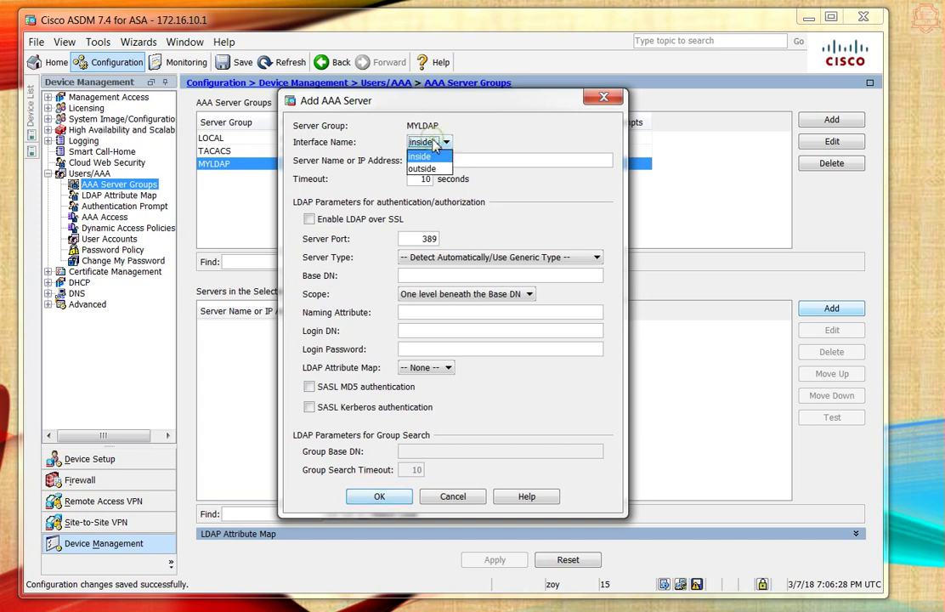
pyautogui.click(431, 157)
pyautogui.click(436, 159)
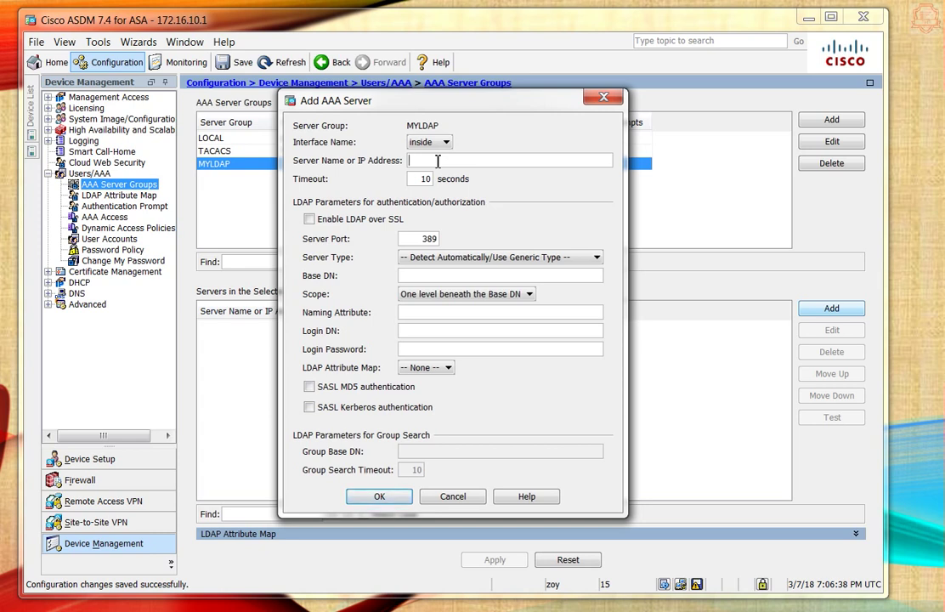
pyautogui.write('172.16.10.7')
pyautogui.click(456, 257)
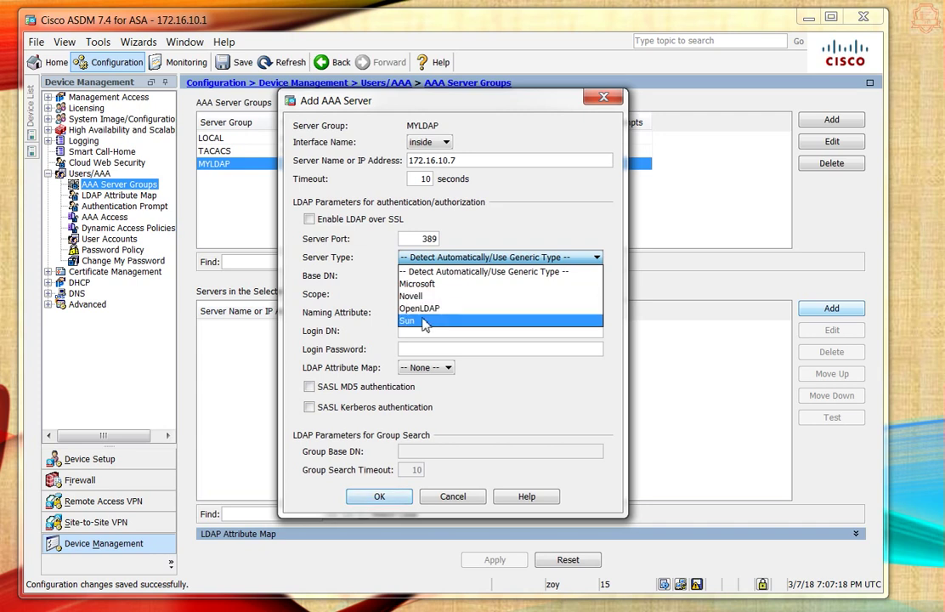
# - Keep the Detect Automatically server type and set Base DN dc=pakhtano,dc=local
pyautogui.click(439, 268)
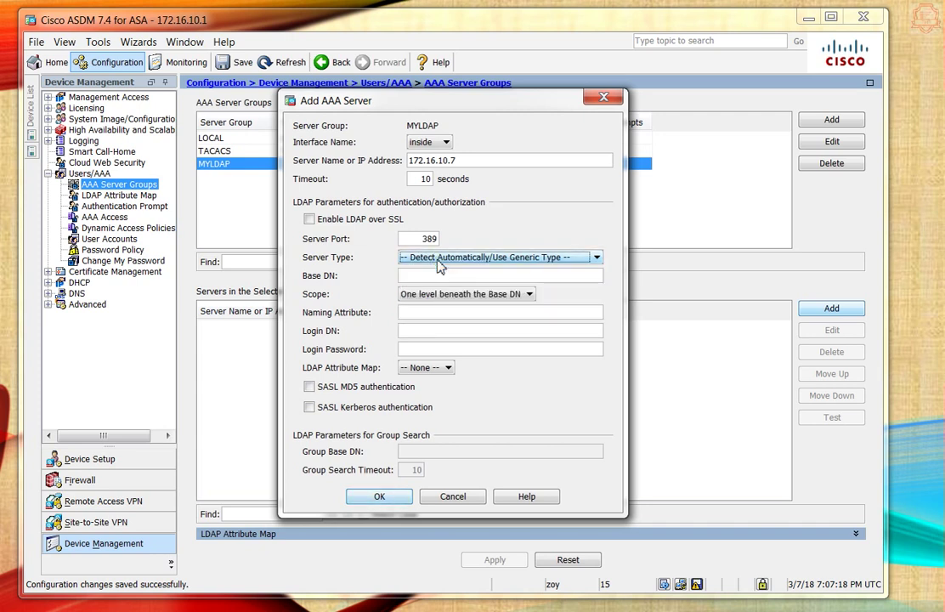
pyautogui.click(461, 276)
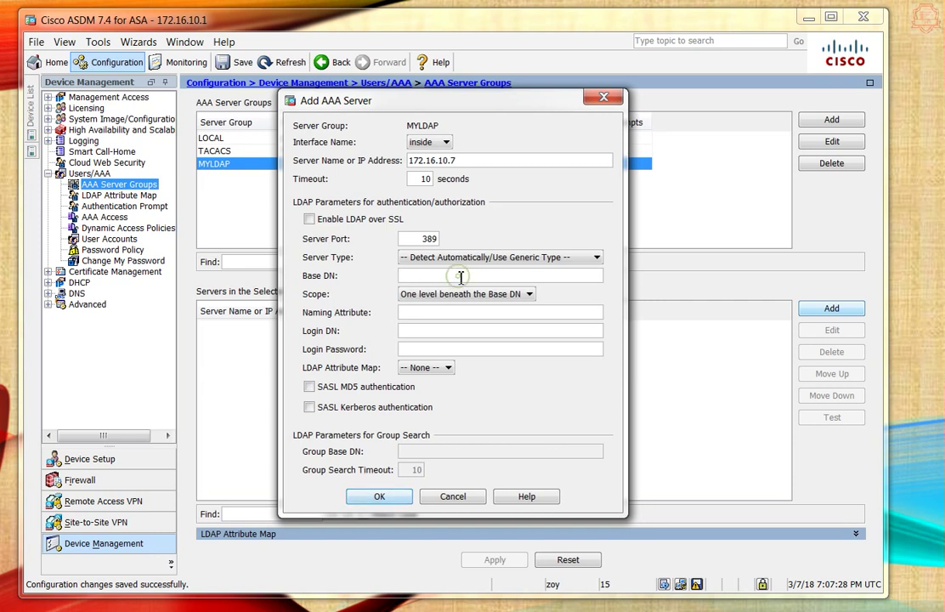
pyautogui.write('dc=')
pyautogui.write('pakhtano,dc=local')
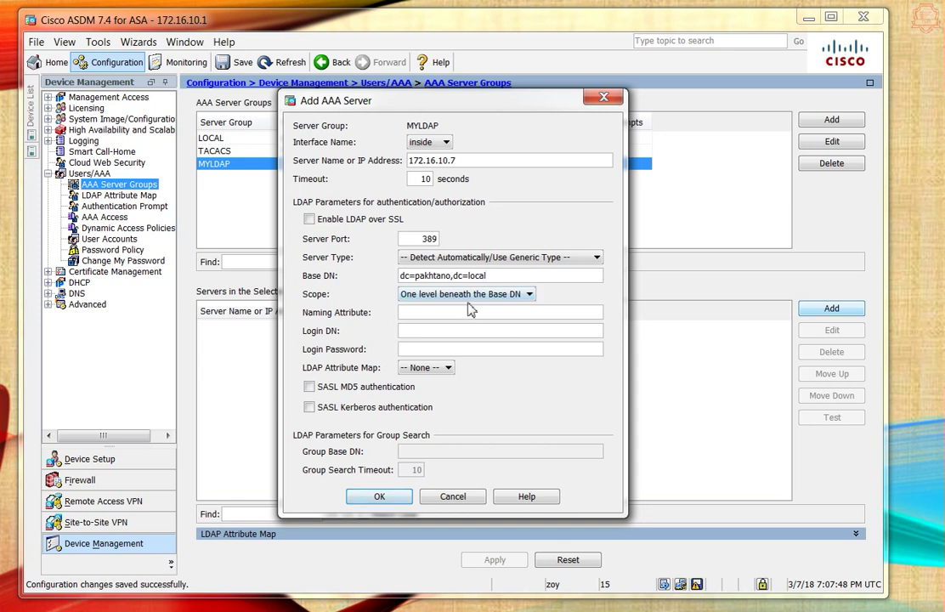
# - Set scope to all levels beneath the Base DN, naming attribute sAMAccountName, and the administrator Login DN
pyautogui.click(512, 294)
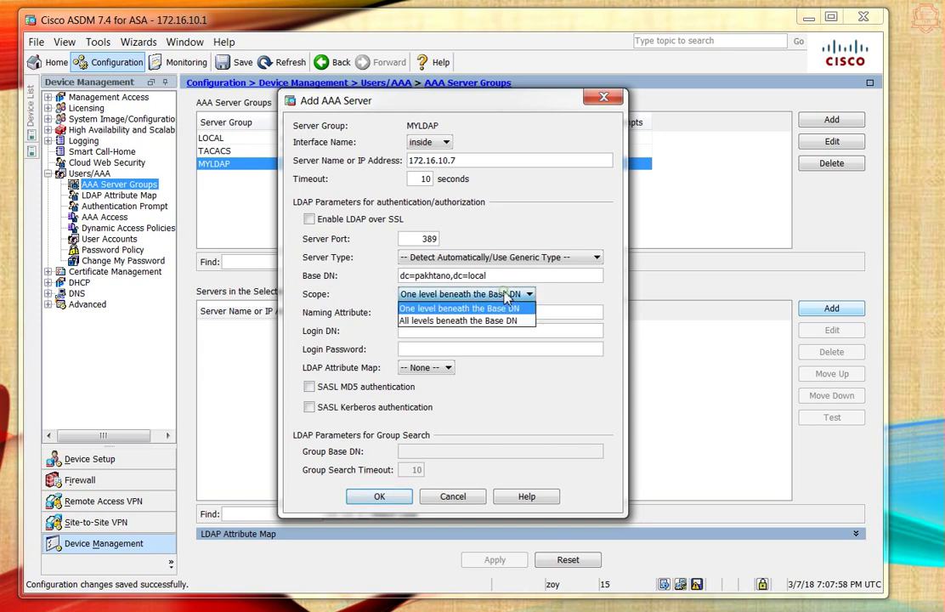
pyautogui.click(451, 321)
pyautogui.click(439, 314)
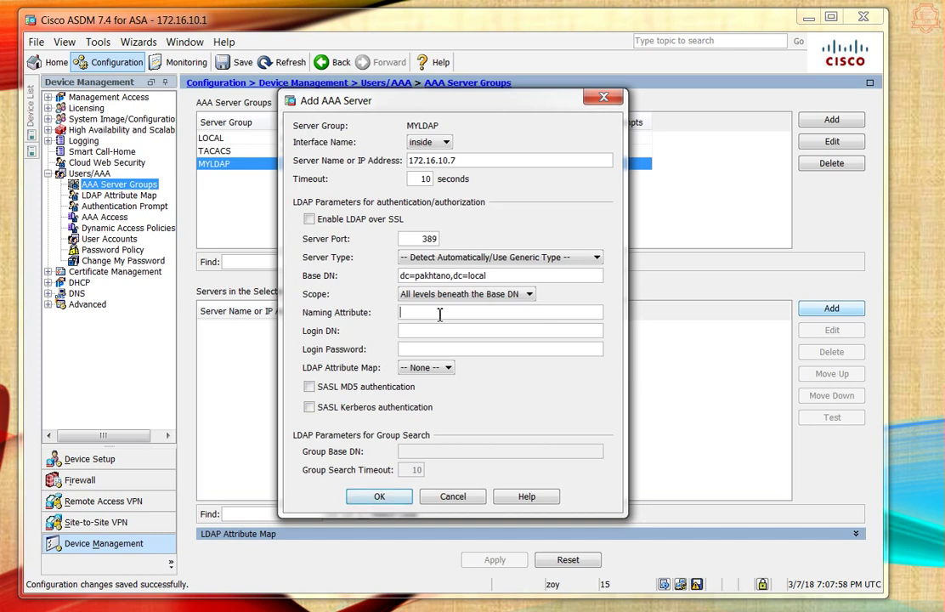
pyautogui.write('sA')
pyautogui.write('M')
pyautogui.write('A')
pyautogui.write('ccount')
pyautogui.write('Name')
pyautogui.write('c')
pyautogui.write('n')
pyautogui.write('=')
pyautogui.write('administ')
pyautogui.write('rato')
pyautogui.write('r,cn')
pyautogui.write(',User')
pyautogui.write('s')
pyautogui.write(',dc')
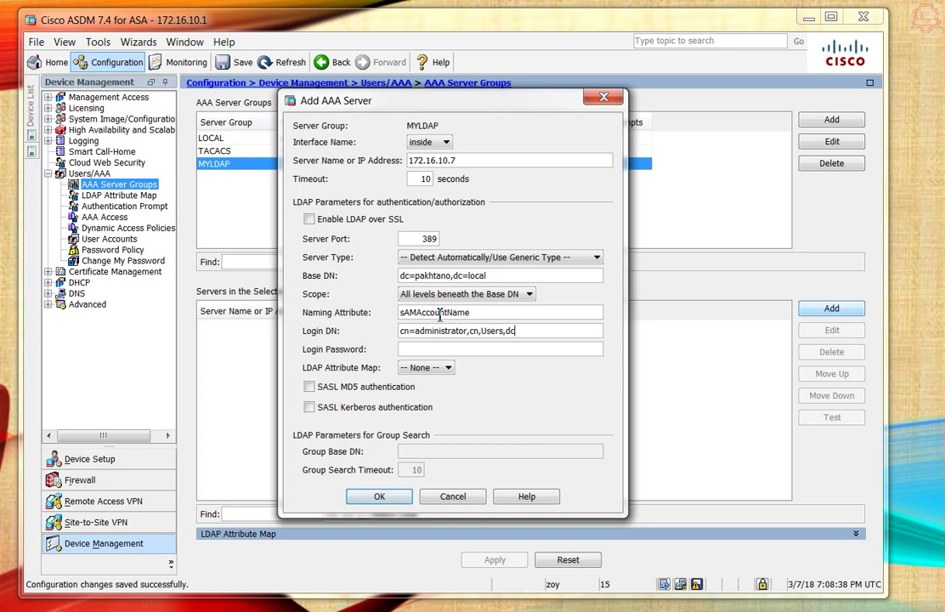
pyautogui.write('=pakhtano,dc=local')
# - Finish the Login DN, enter the login password, and confirm adding 172.16.10.7 to MYLDAP
pyautogui.press('Tab')
pyautogui.moveTo(414, 330); pyautogui.dragTo(470, 331)
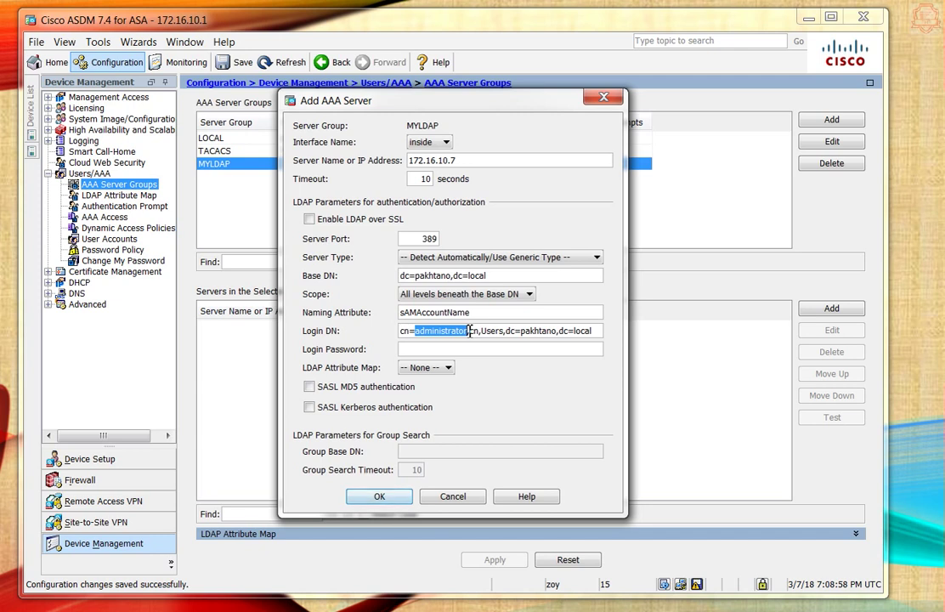
pyautogui.click(470, 331)
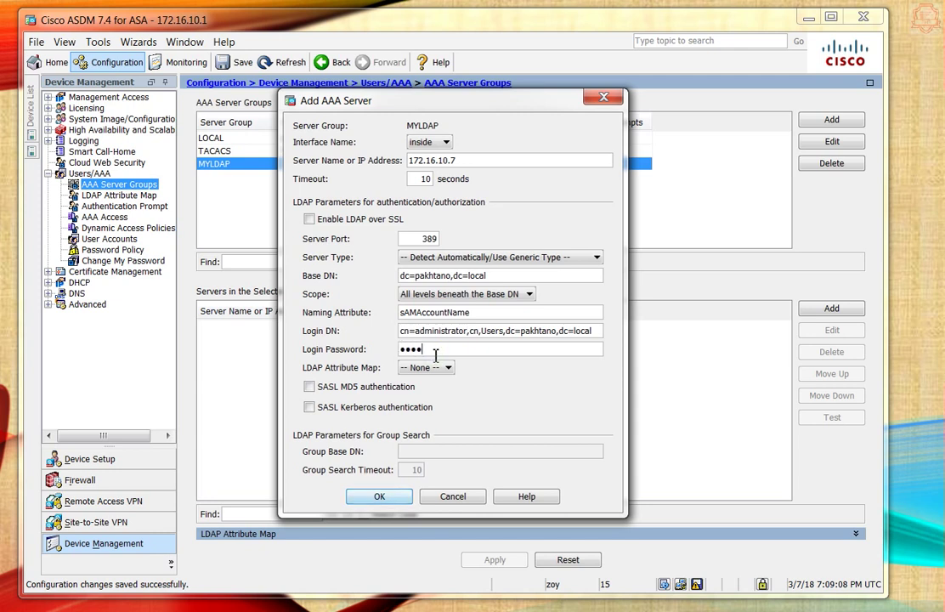
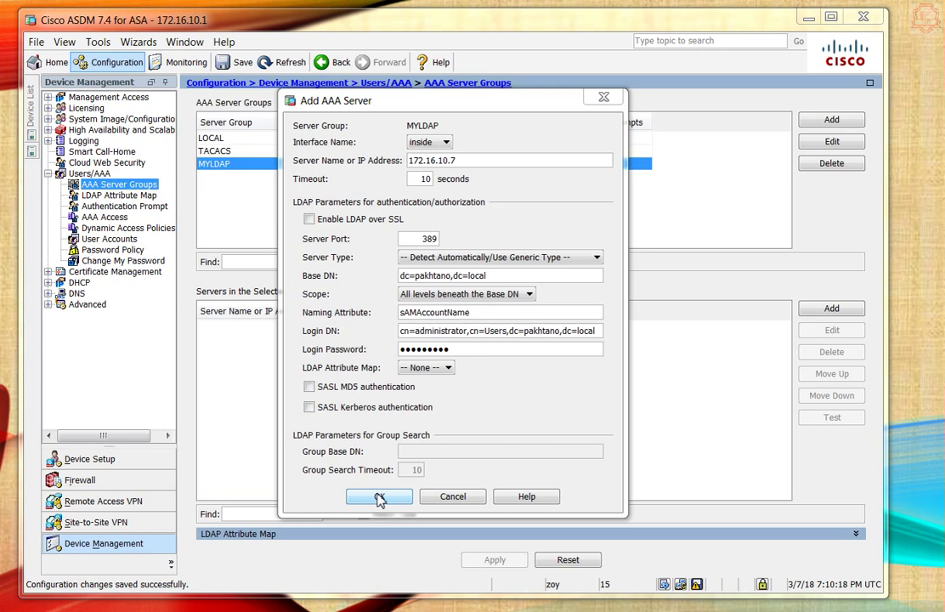
pyautogui.click(378, 497)
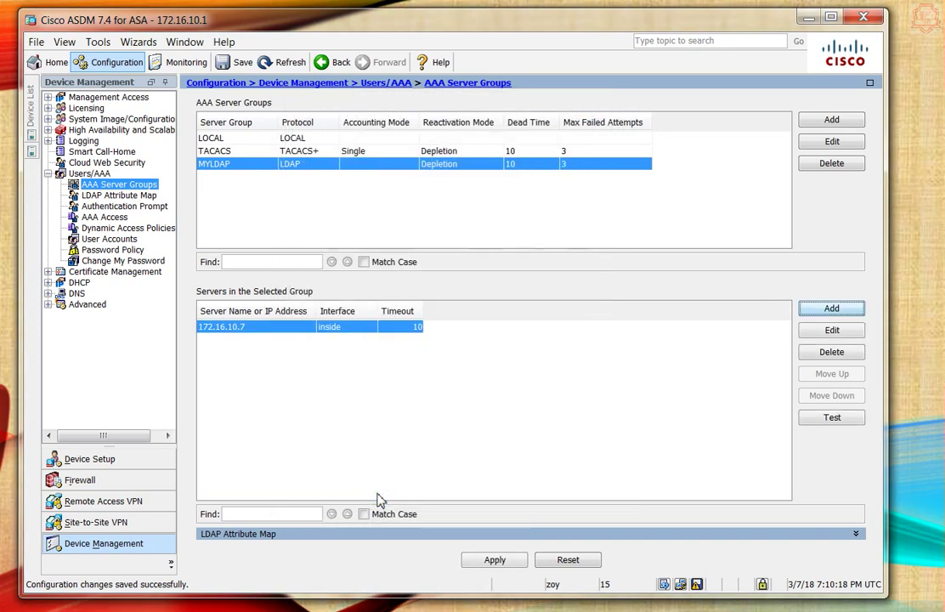
# - Apply and save, then pass an authorization test for user administrator against 172.16.10.7
pyautogui.click(502, 561)
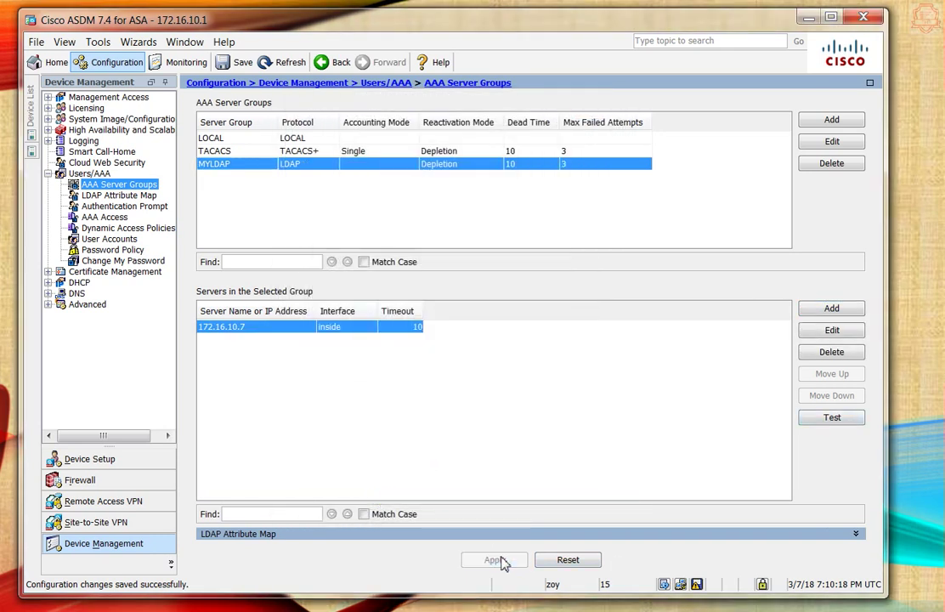
pyautogui.click(697, 585)
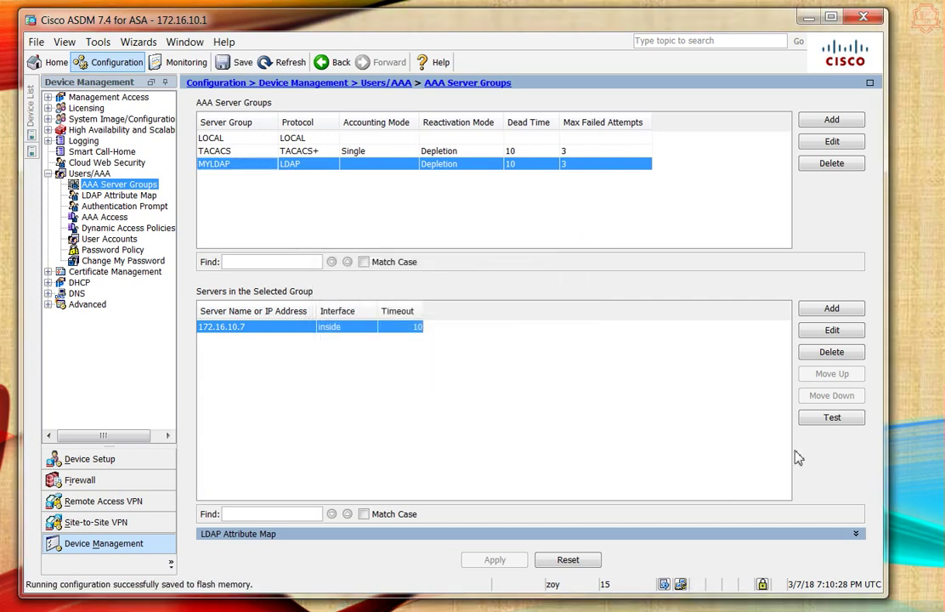
pyautogui.click(831, 418)
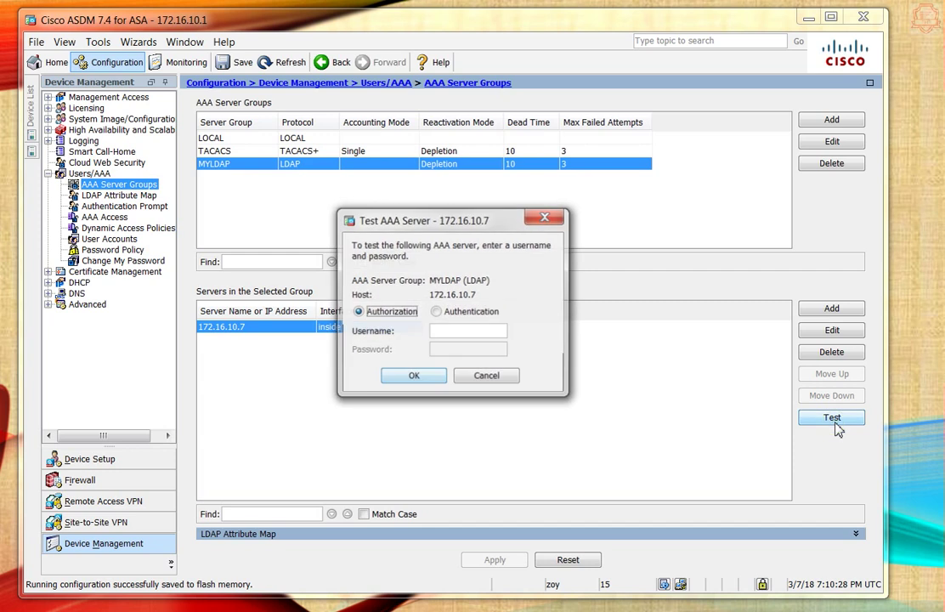
pyautogui.write('administrator')
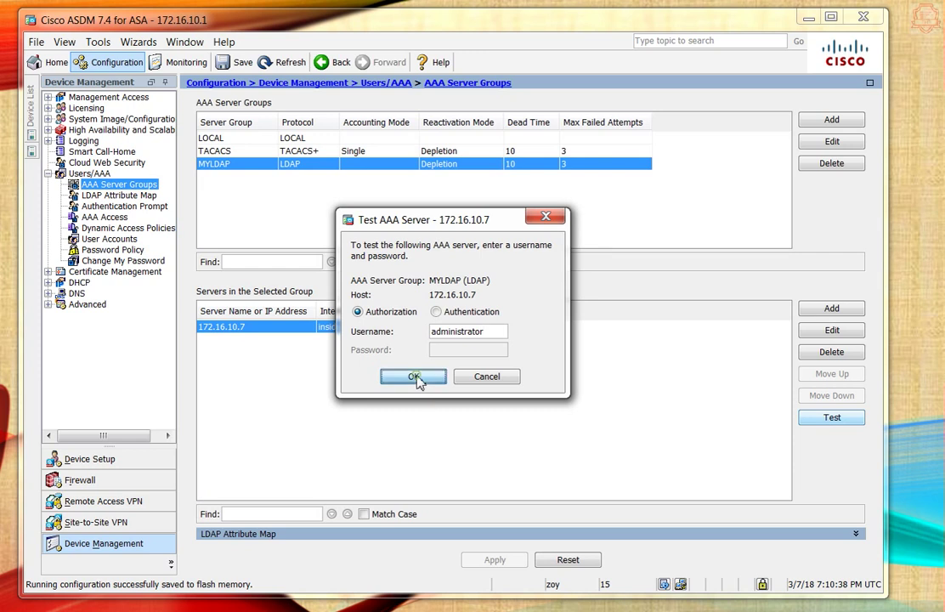
pyautogui.click(416, 379)
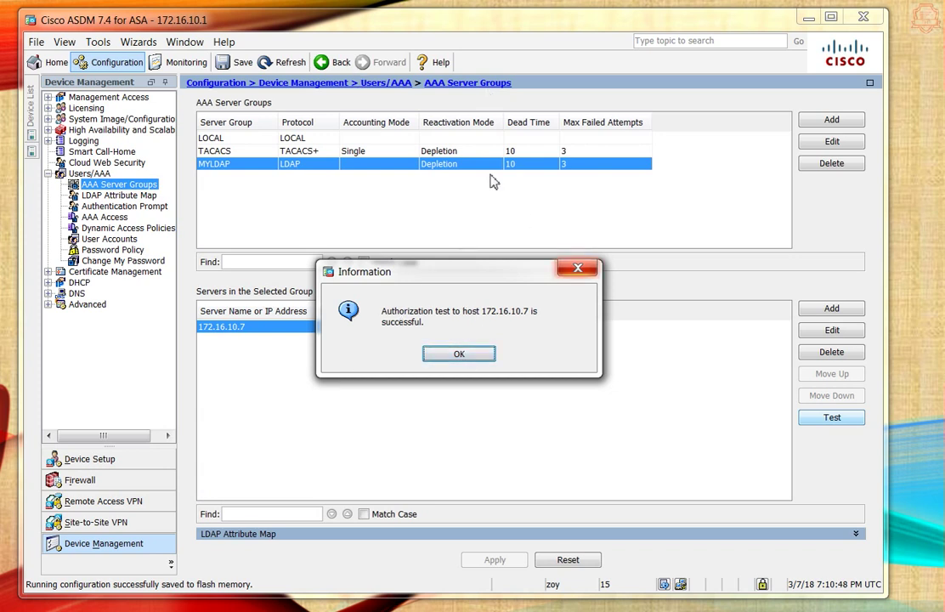
pyautogui.click(459, 355)
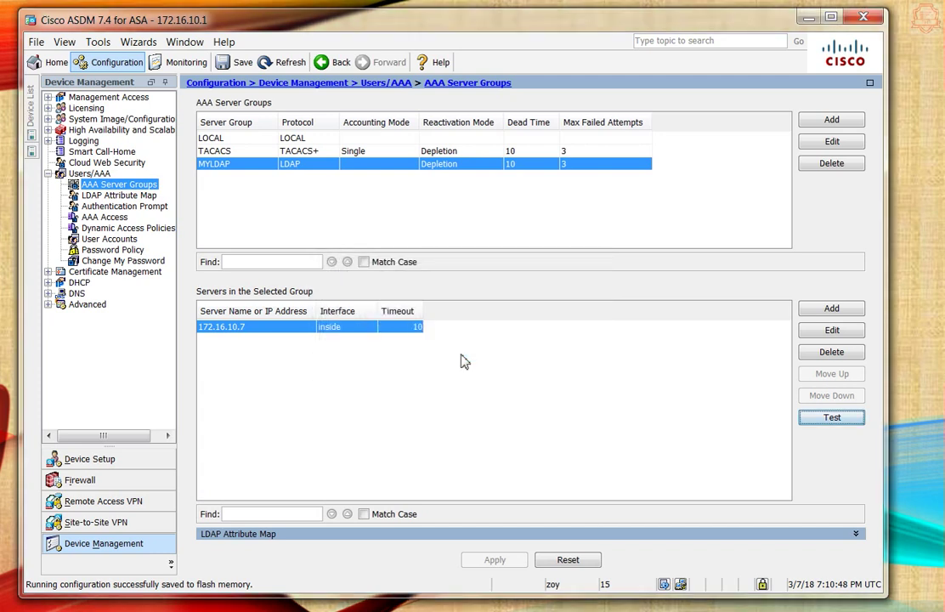
# - Set SSH and Enable authentication to MYLDAP with Use LOCAL fallback, then apply and save
pyautogui.click(103, 218)
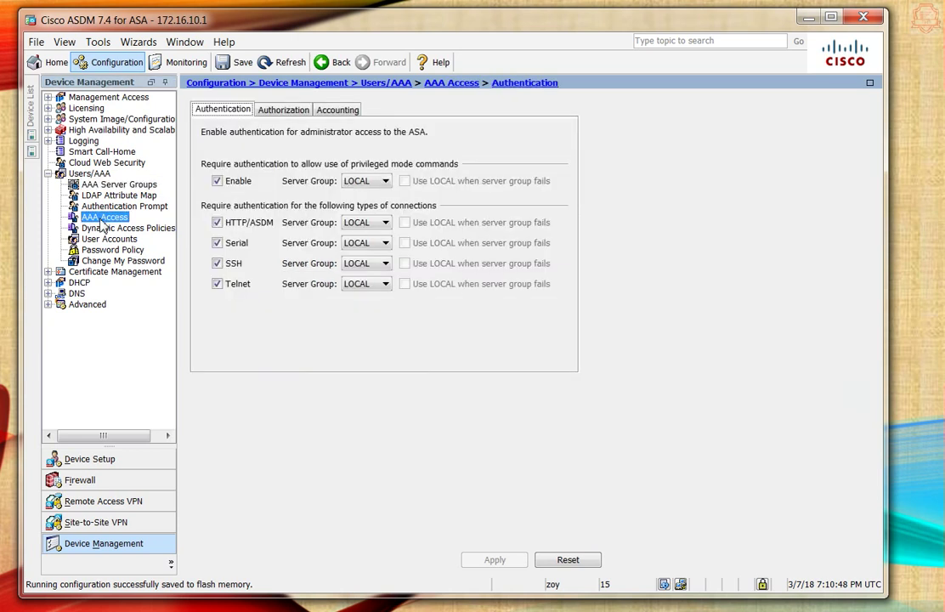
pyautogui.click(384, 266)
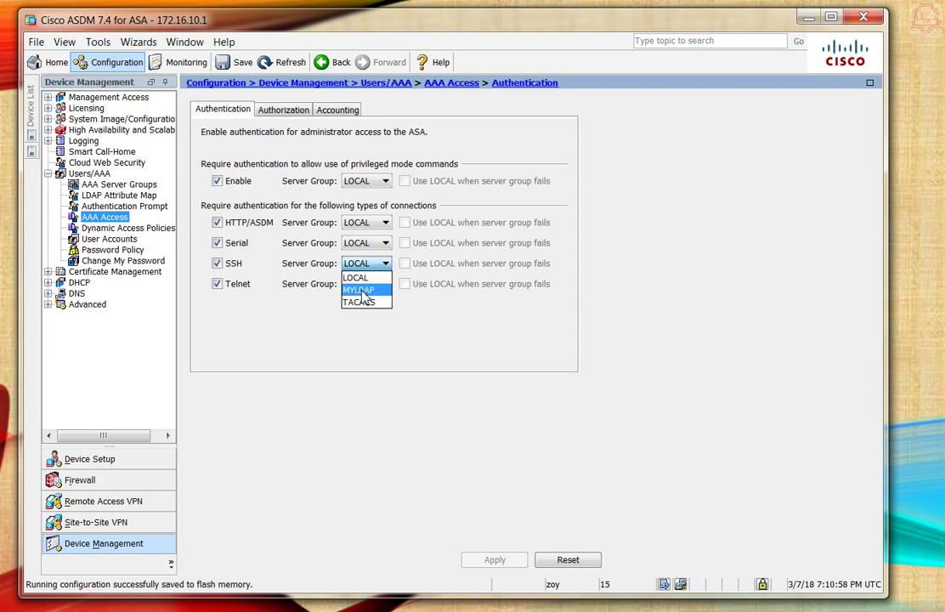
pyautogui.click(363, 293)
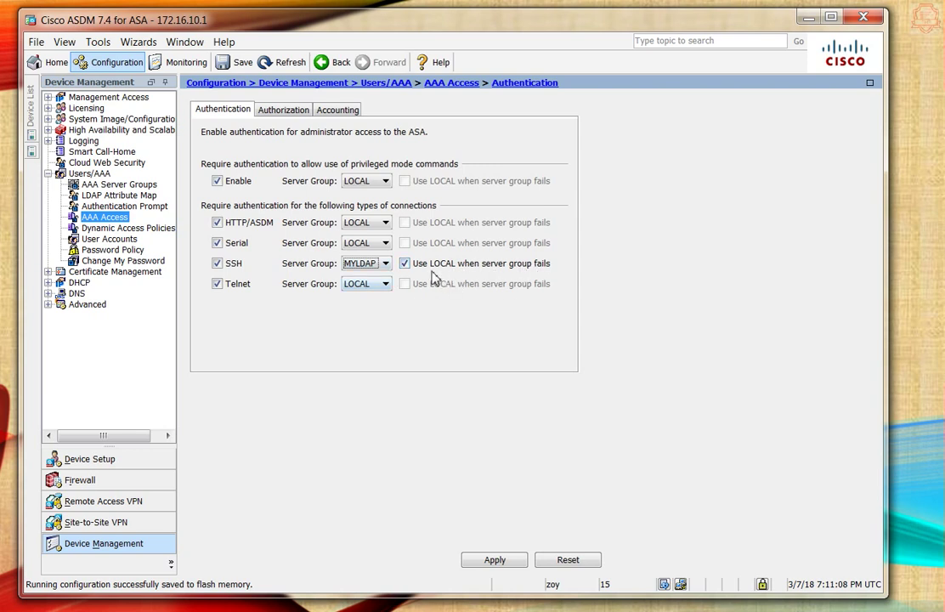
pyautogui.click(404, 264)
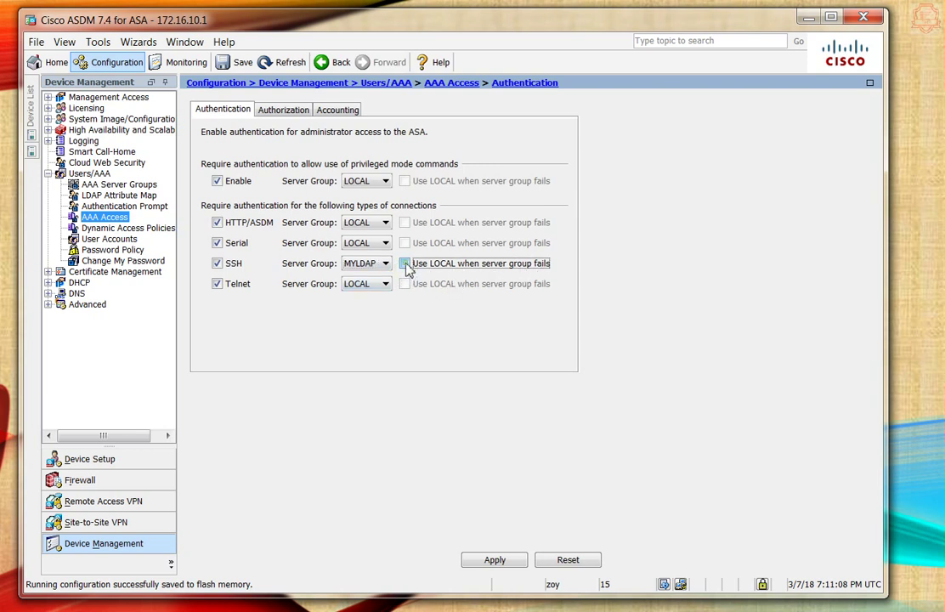
pyautogui.click(404, 263)
pyautogui.click(366, 183)
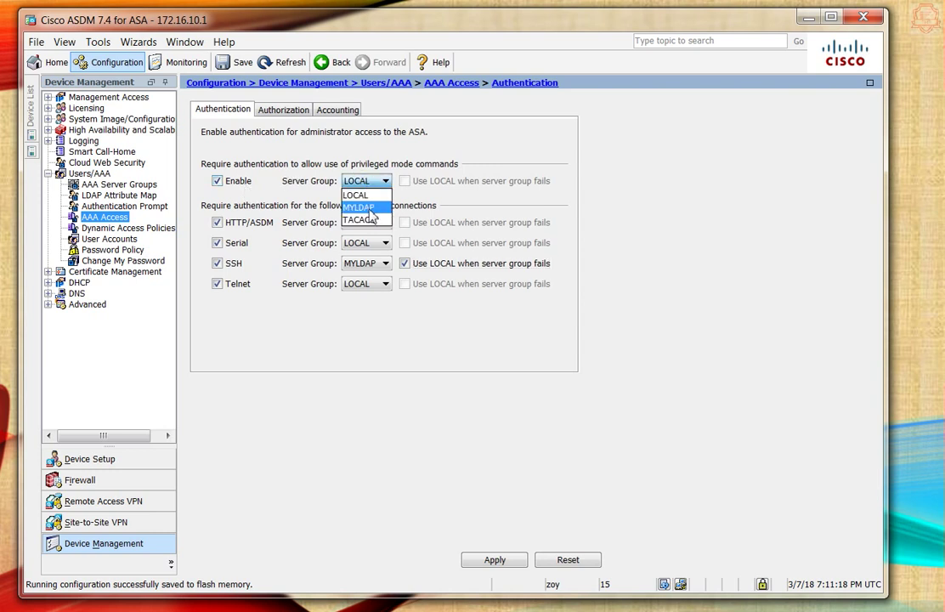
pyautogui.click(369, 210)
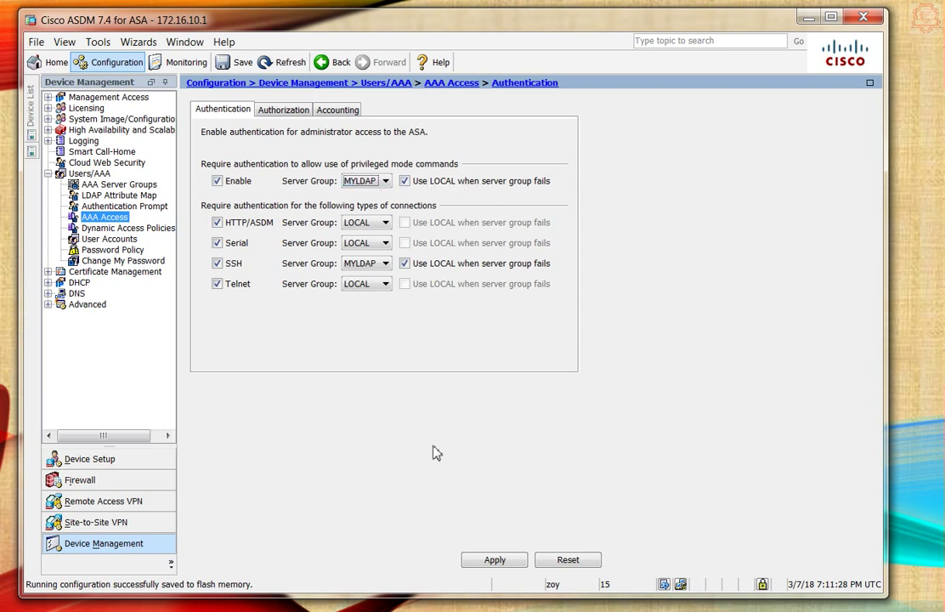
pyautogui.click(494, 560)
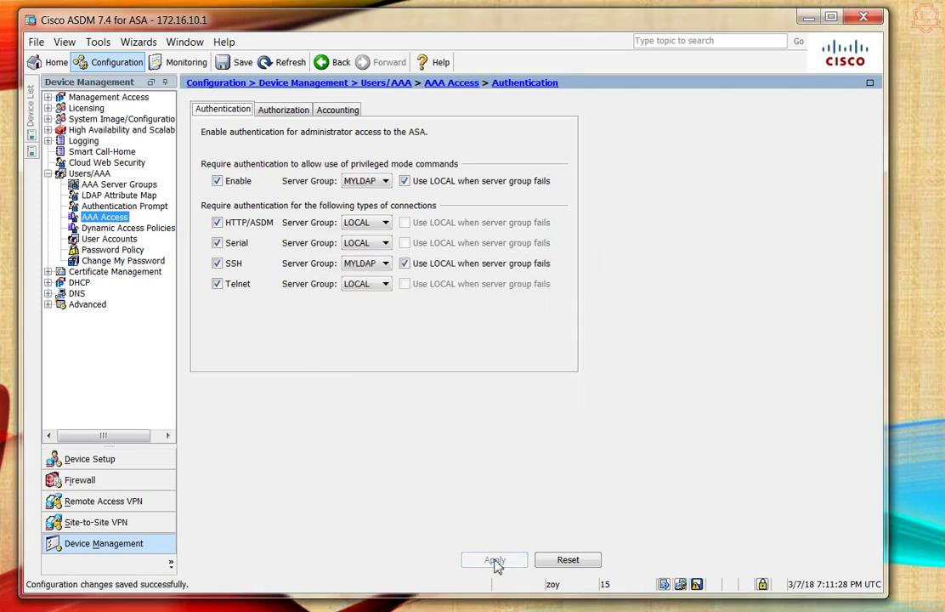
pyautogui.click(697, 584)
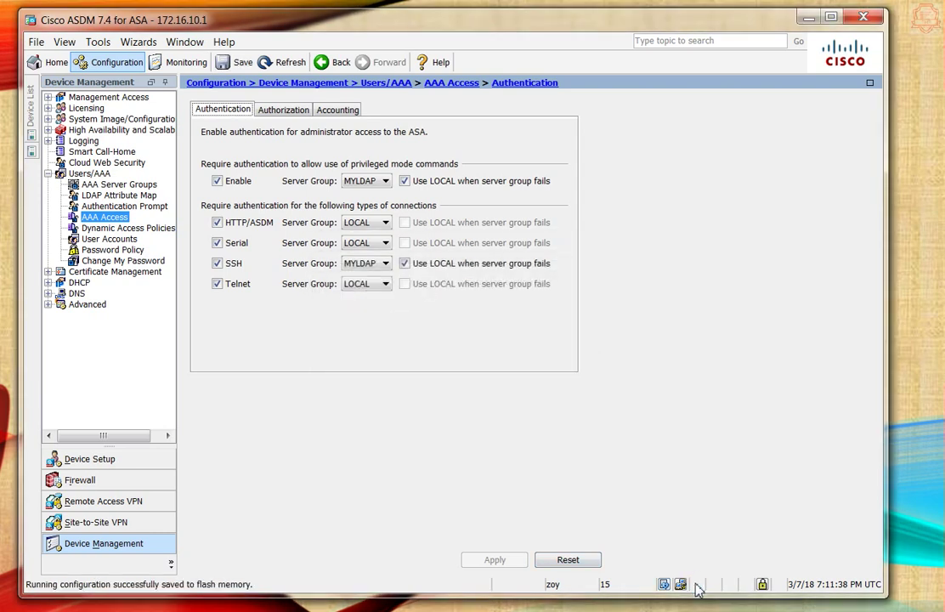
# - Unlock the Windows session with the account password
pyautogui.press('super+l')
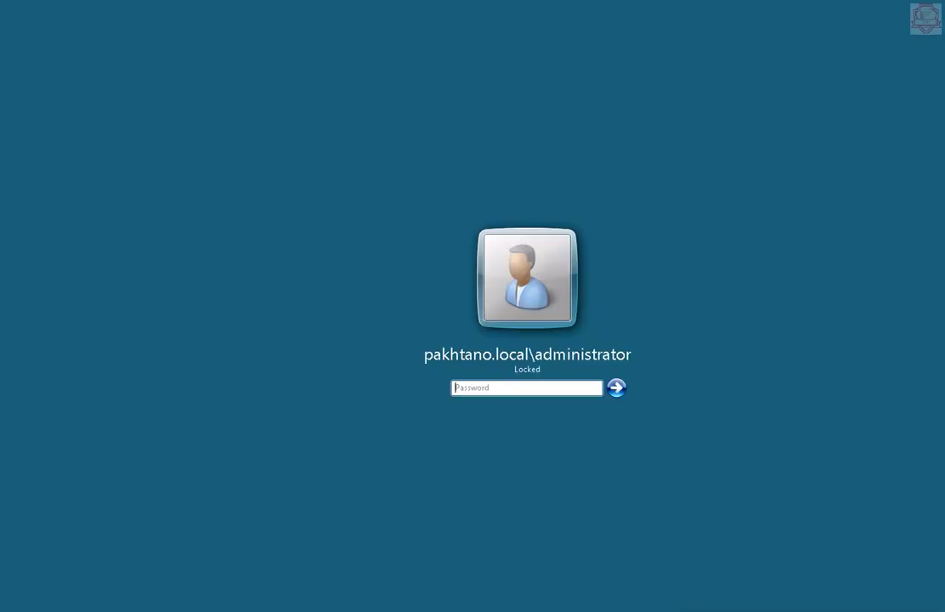
pyautogui.click(527, 389)
pyautogui.write('*********')
pyautogui.press('Return')
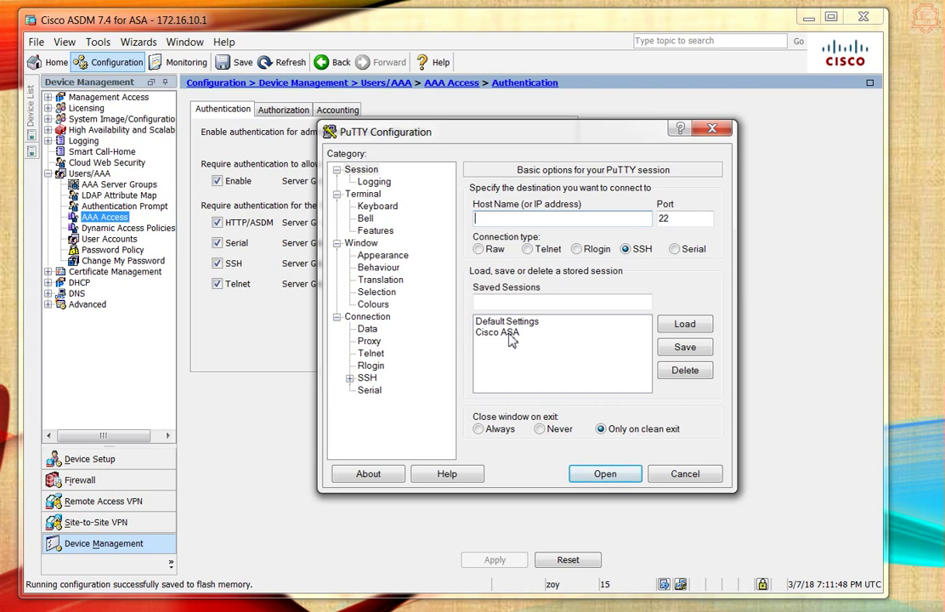
# - Open the saved Cisco ASA PuTTY session and log in as administrator
pyautogui.doubleClick(509, 333)
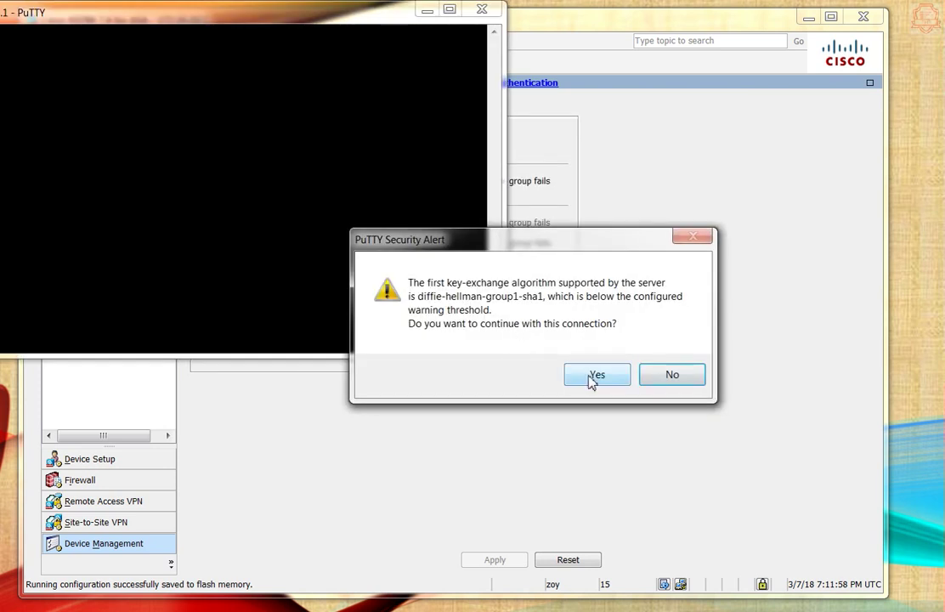
pyautogui.click(593, 376)
pyautogui.moveTo(163, 18); pyautogui.dragTo(457, 176)
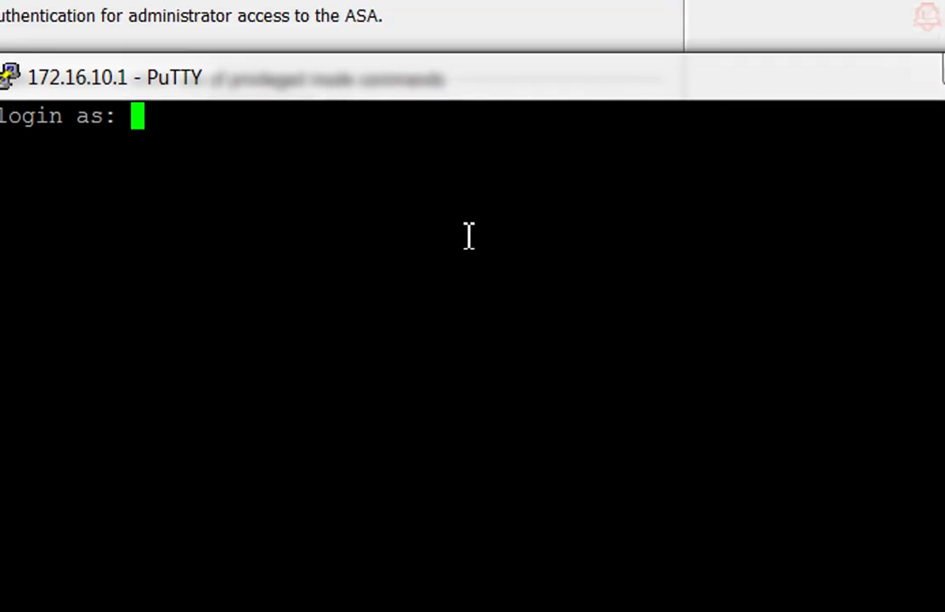
pyautogui.click(394, 386)
pyautogui.click(612, 93)
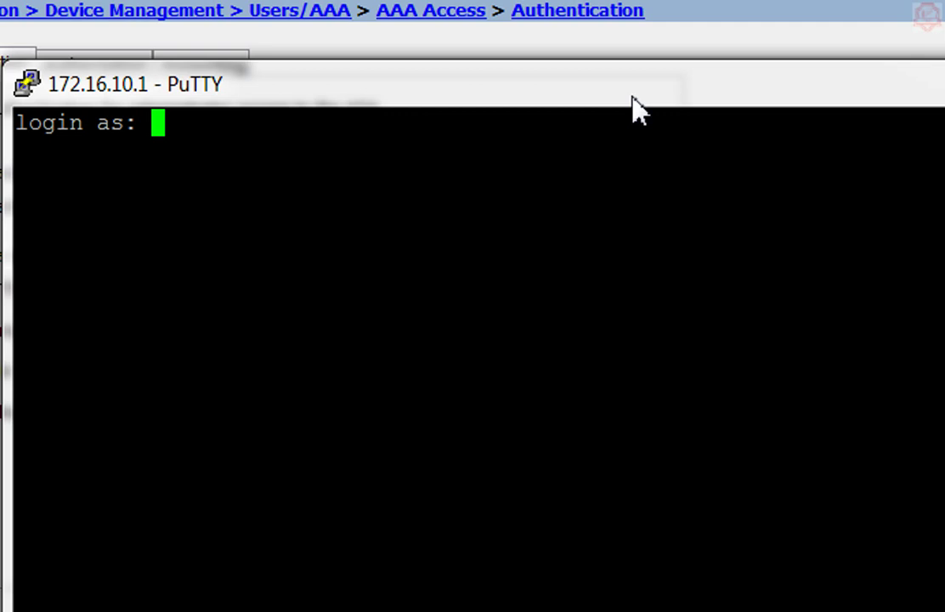
pyautogui.write('a')
pyautogui.write('dminis')
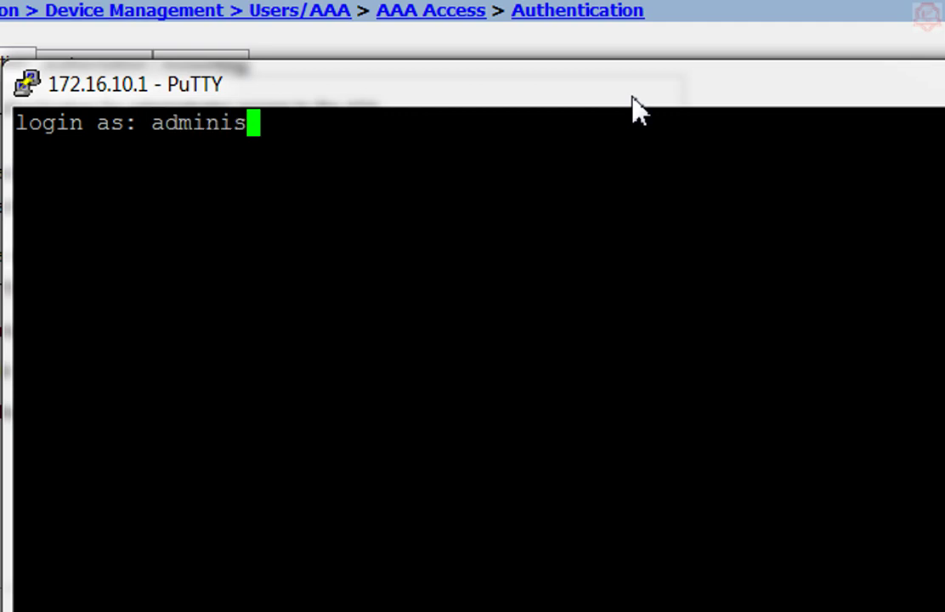
pyautogui.write('trator')
pyautogui.press('Return')
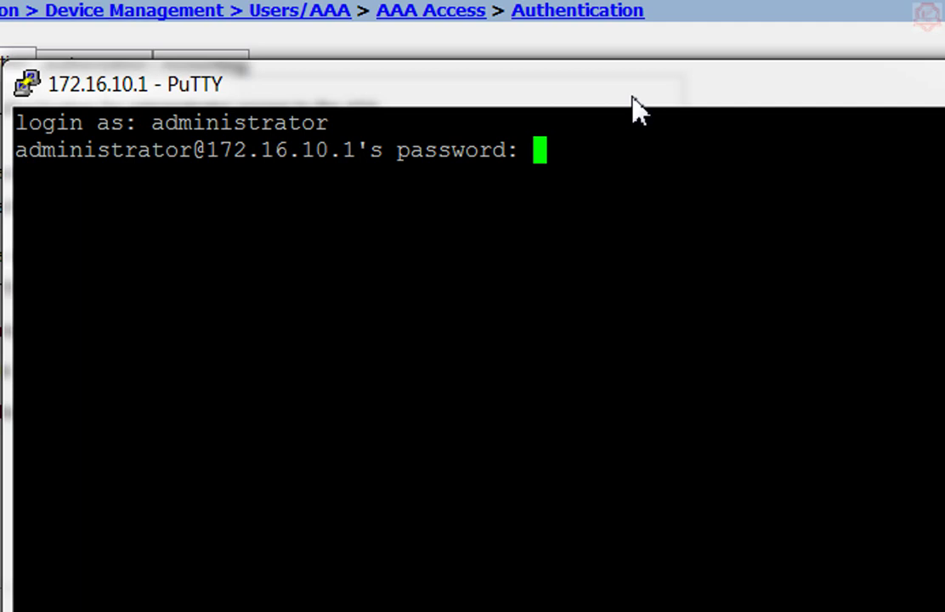
pyautogui.press('Return')
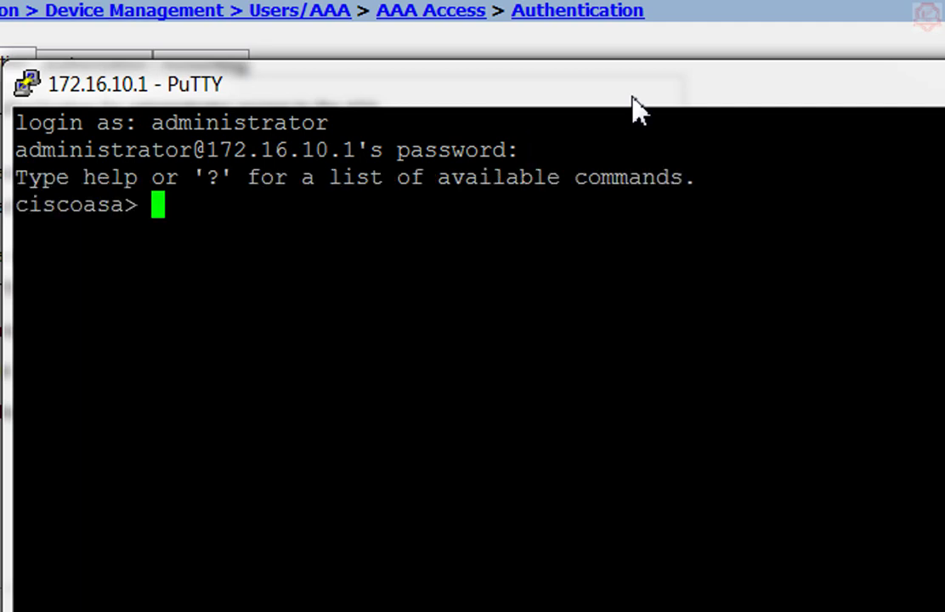
# - Enter privileged mode with ena and the enable password
pyautogui.write('ena')
pyautogui.press('Return')
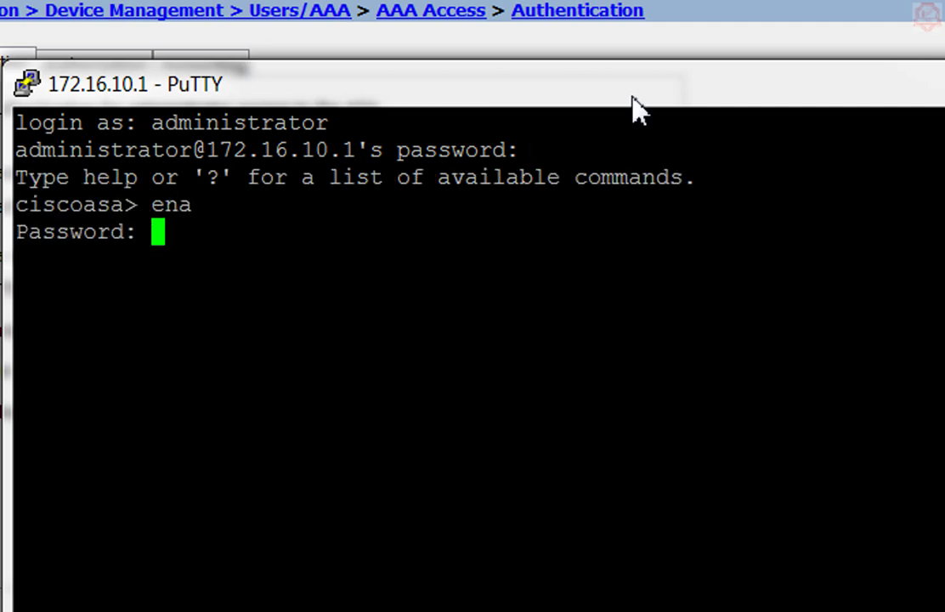
pyautogui.write('*********')
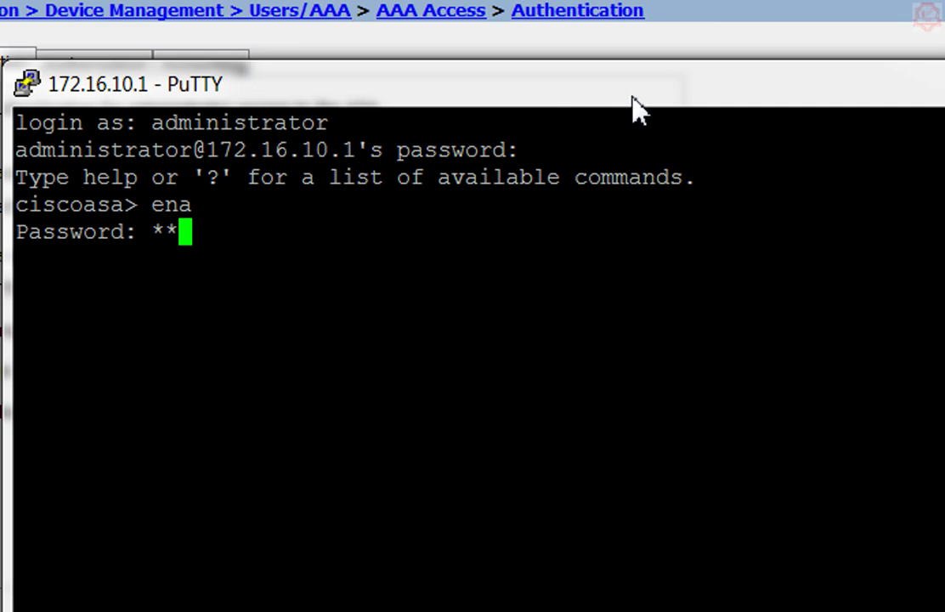
pyautogui.press('Return')
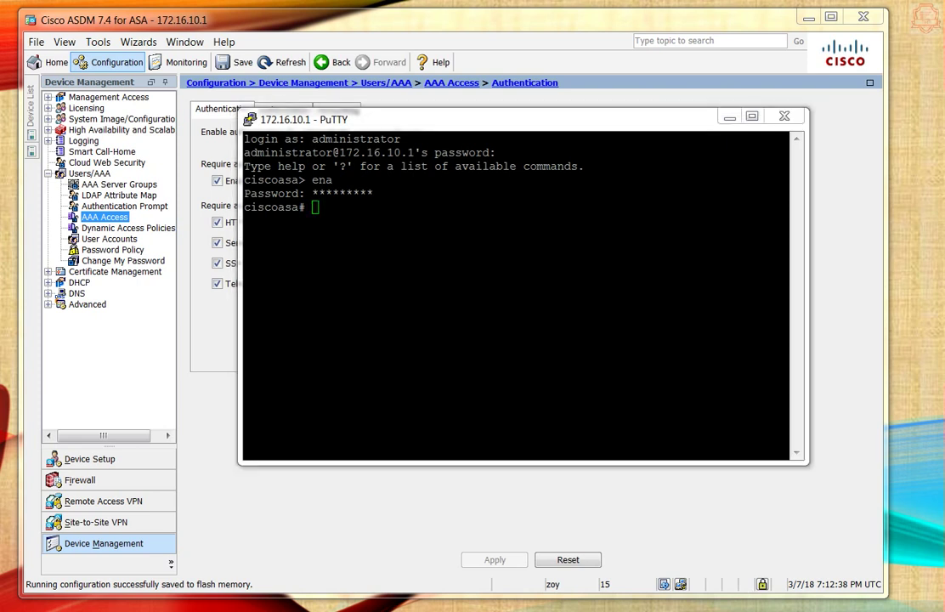
# - Type 'test aaa-server authentication MYLDAP host 172.16.10.7' at the ciscoasa# prompt, unsubmitted
pyautogui.click(441, 309)
pyautogui.write('test')
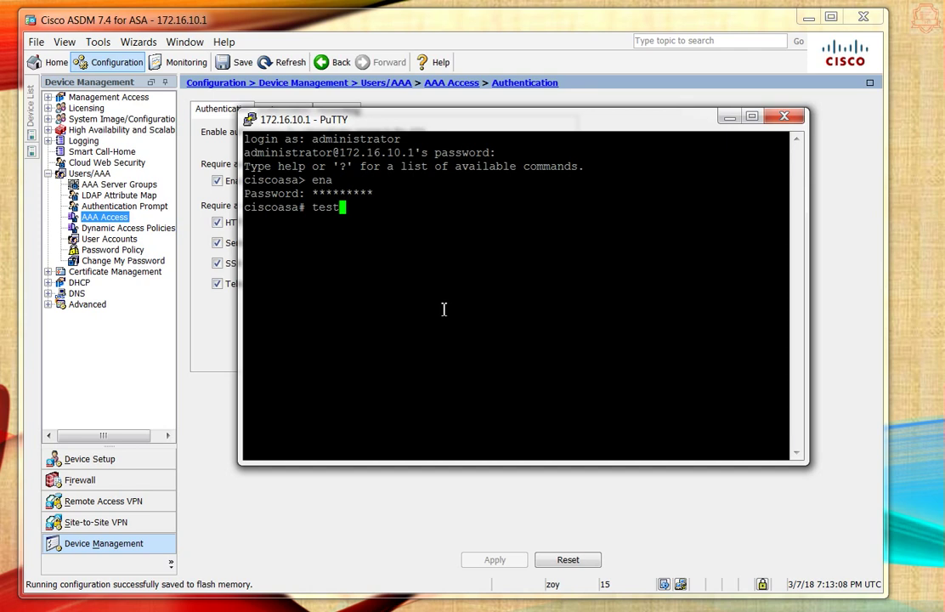
pyautogui.write(' aaa')
pyautogui.press('Tab')
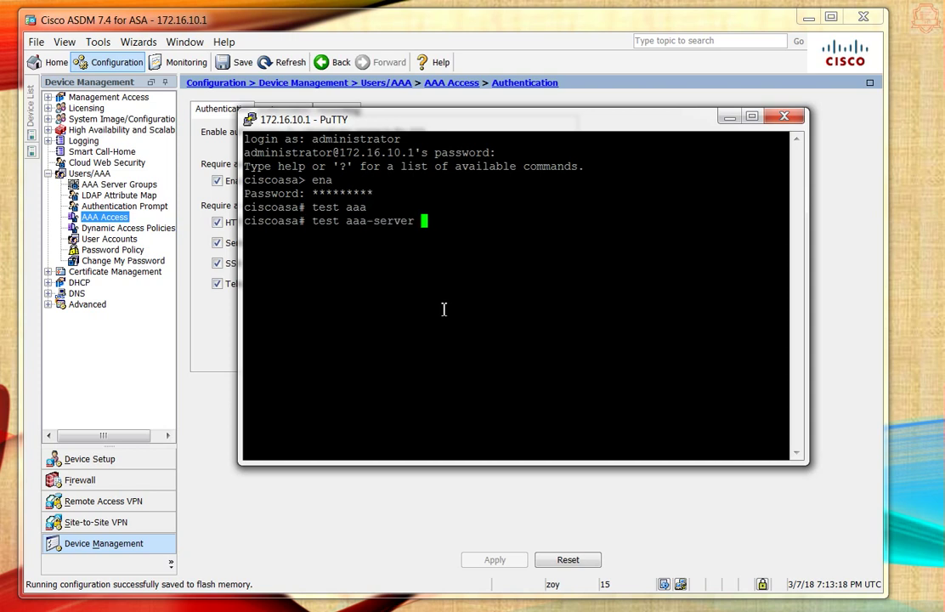
pyautogui.write('authenti')
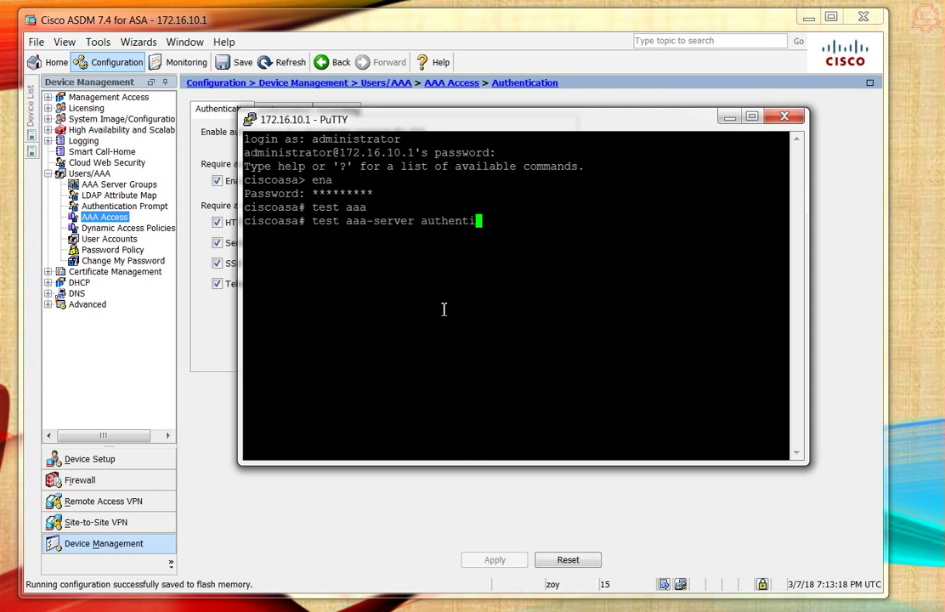
pyautogui.write('cati')
pyautogui.press('BackSpace')
pyautogui.press('BackSpace')
pyautogui.press('BackSpace')
pyautogui.press('BackSpace')
pyautogui.write('cation MYLDAP')
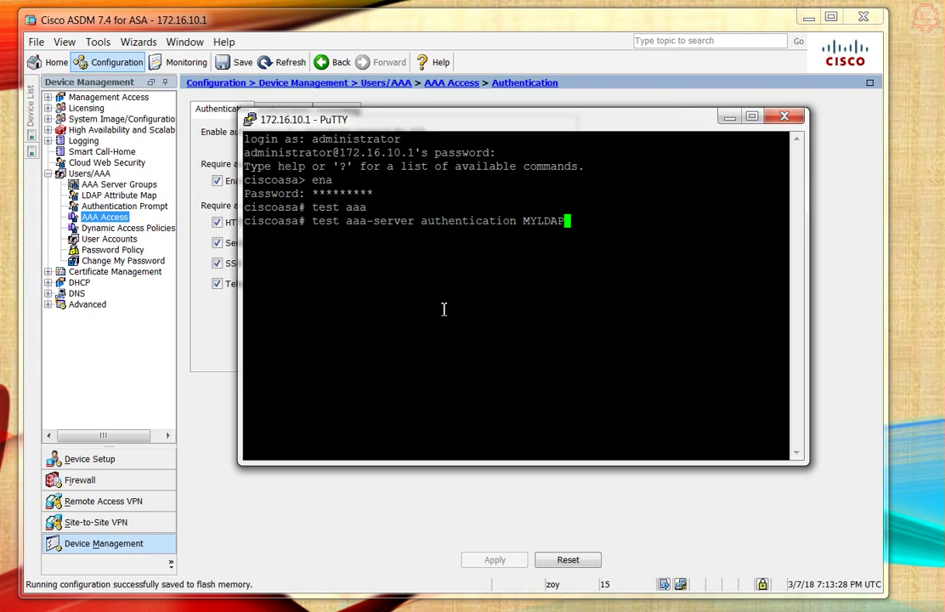
pyautogui.write(' host 172.16.10.7')
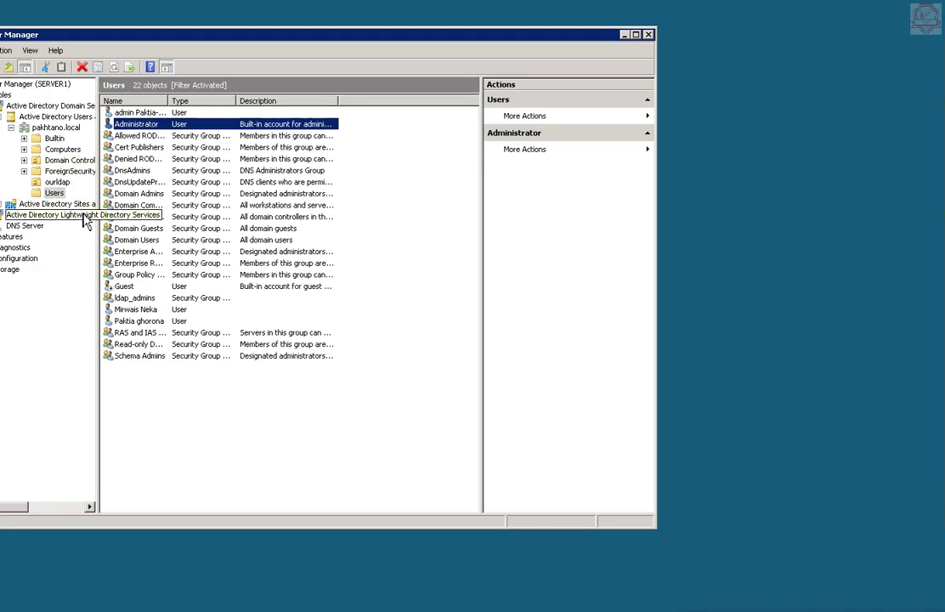
# - View the Active Directory Lightweight Directory Services node in Server Manager
pyautogui.click(84, 218)
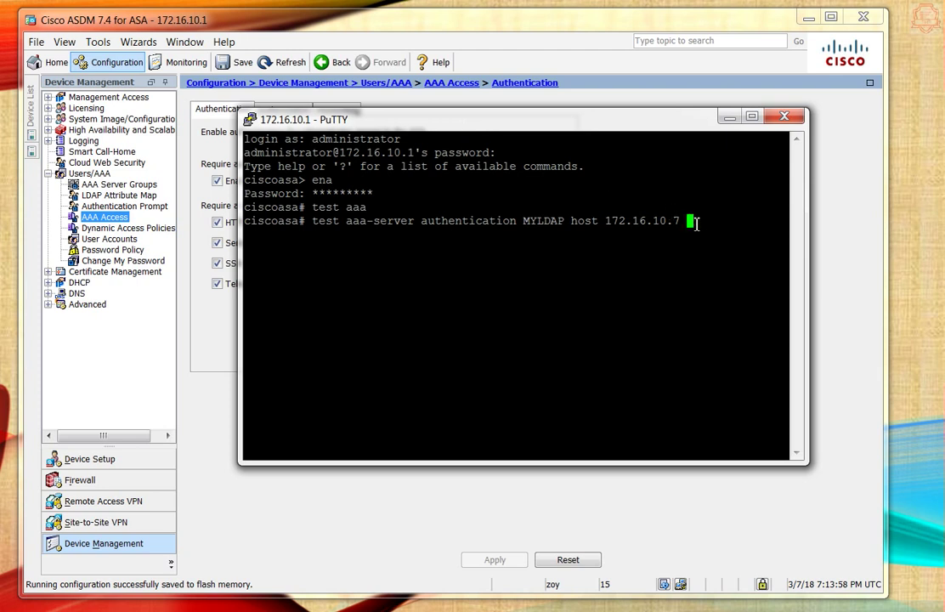
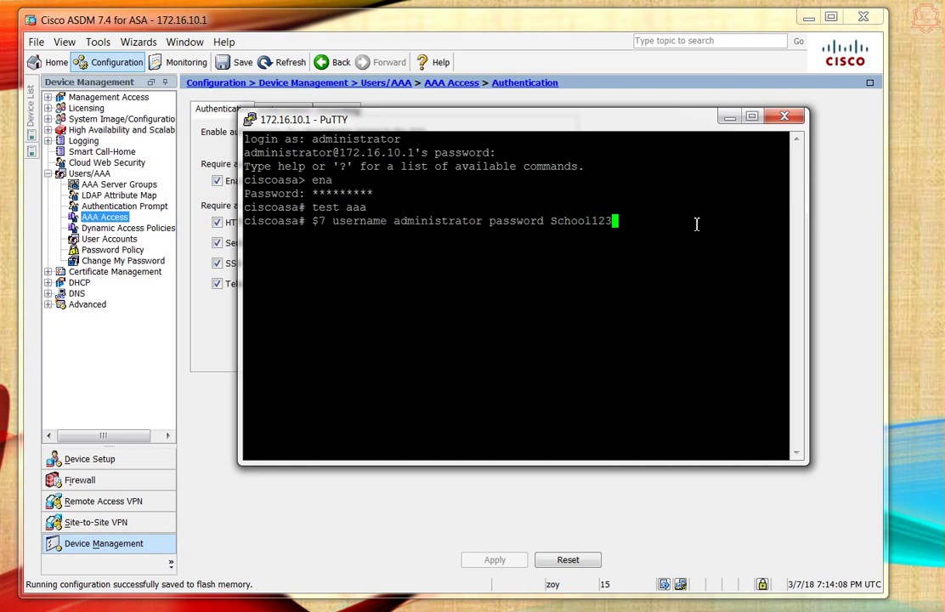
# - Run the MYLDAP authentication test as administrator with the account password, widening the terminal to read the result
pyautogui.press('Return')
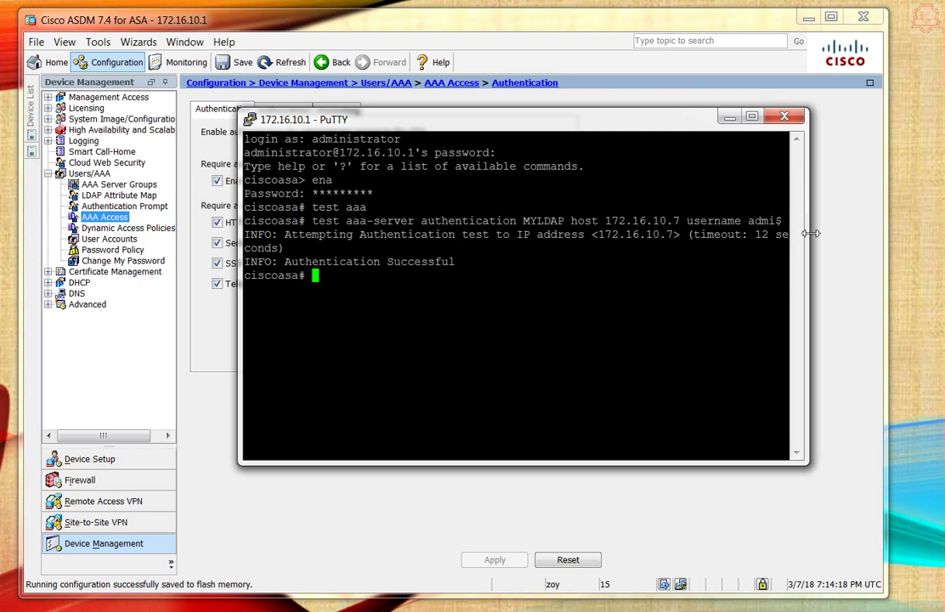
pyautogui.moveTo(810, 233); pyautogui.dragTo(837, 232)
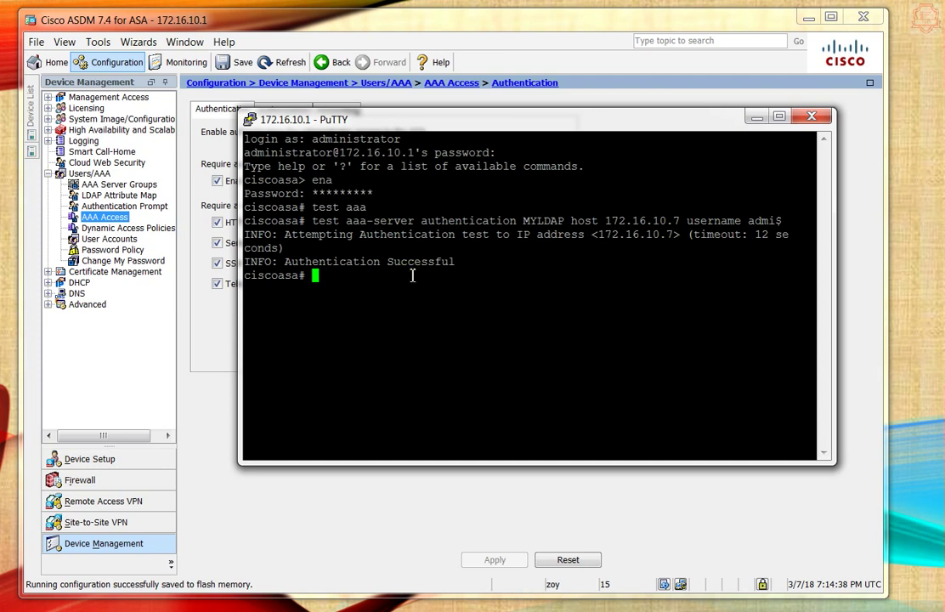
# - Save the running configuration with 'wr' and end the SSH session with 'exit'
pyautogui.write('wr')
pyautogui.press('Return')
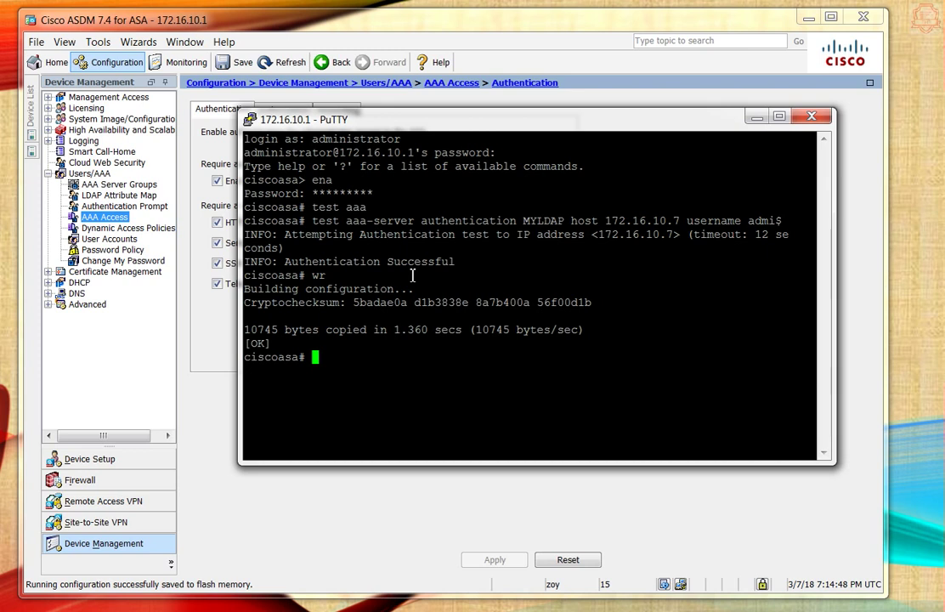
pyautogui.write('exit')
pyautogui.press('Return')
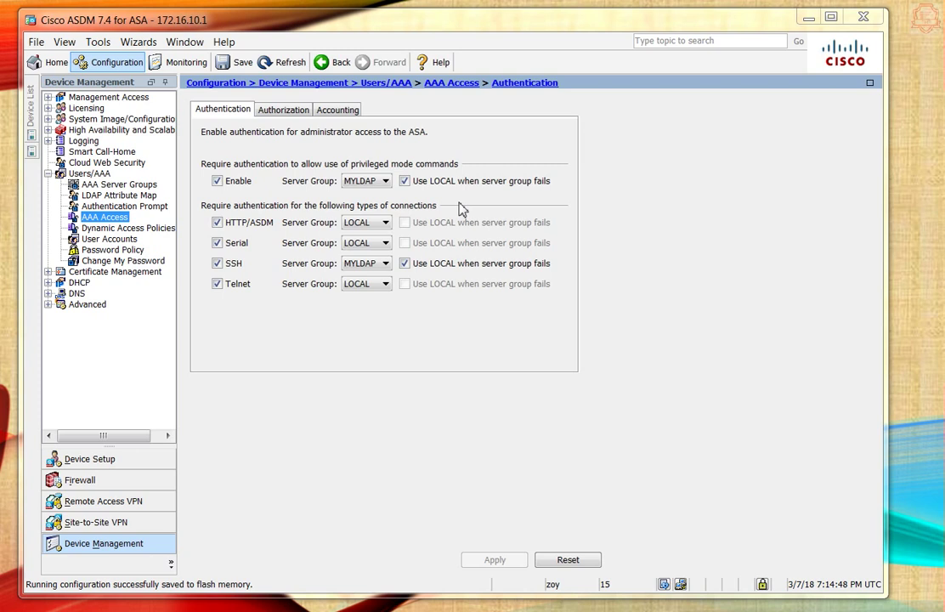
# - Set Serial and HTTP/ASDM authentication to the MYLDAP server group
pyautogui.click(375, 244)
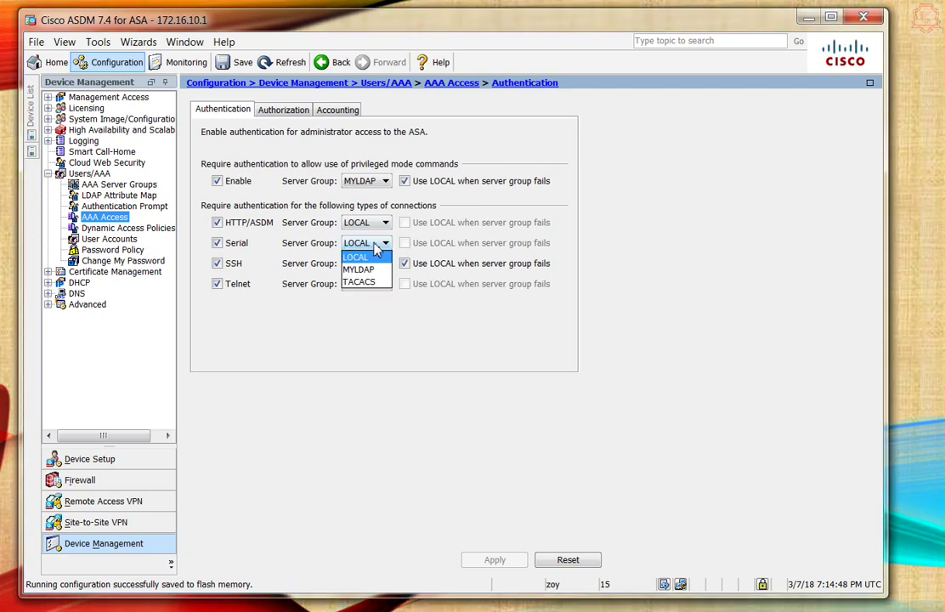
pyautogui.click(358, 268)
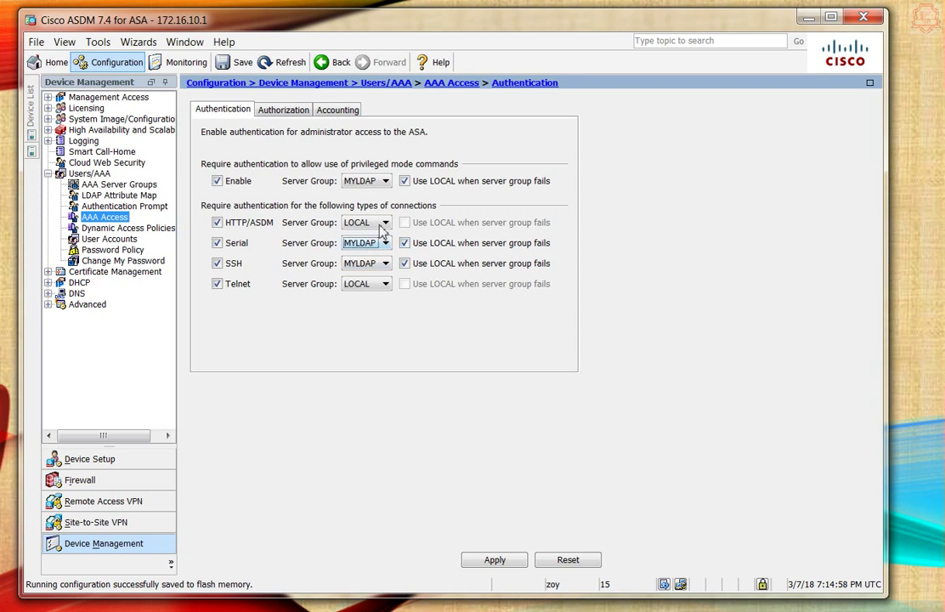
pyautogui.click(376, 225)
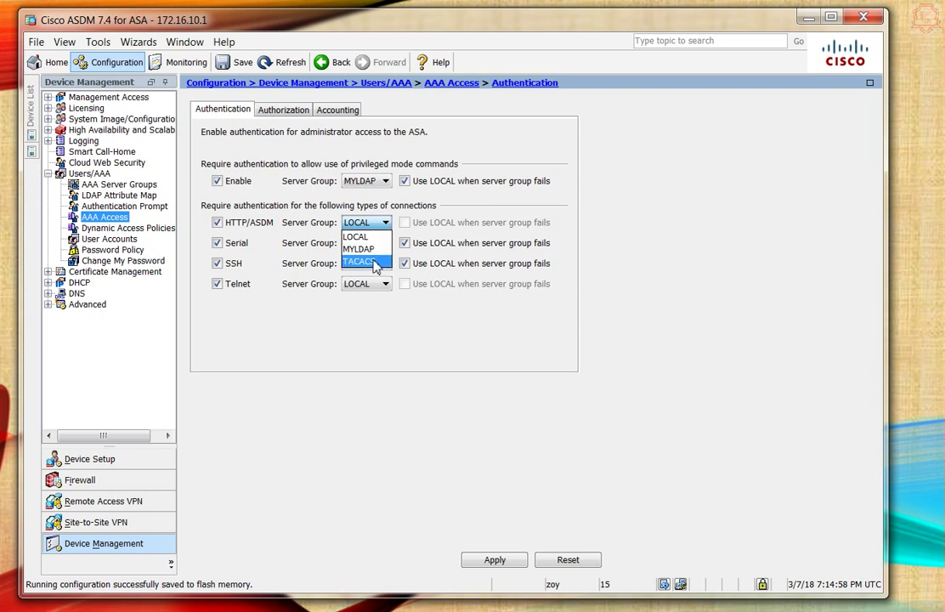
pyautogui.click(370, 250)
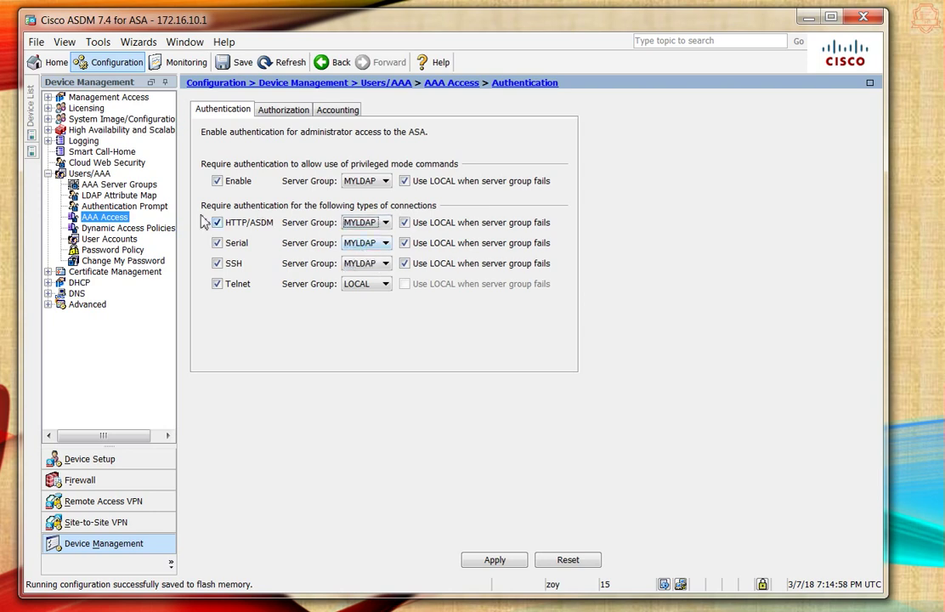
# - Set HTTP/ASDM, Serial, SSH and Enable authentication to the LOCAL server group
pyautogui.click(363, 223)
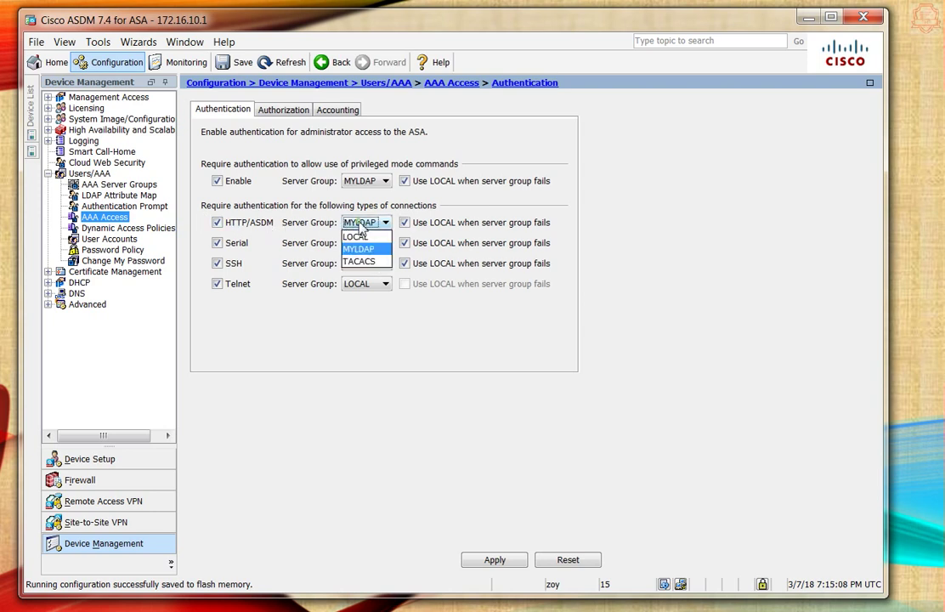
pyautogui.click(357, 238)
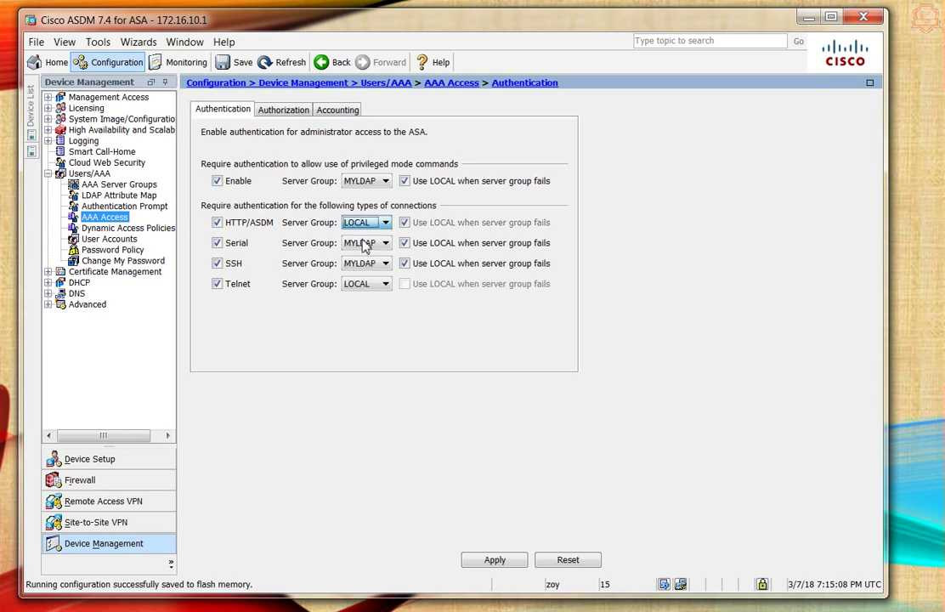
pyautogui.click(365, 243)
pyautogui.click(364, 258)
pyautogui.click(367, 263)
pyautogui.click(363, 279)
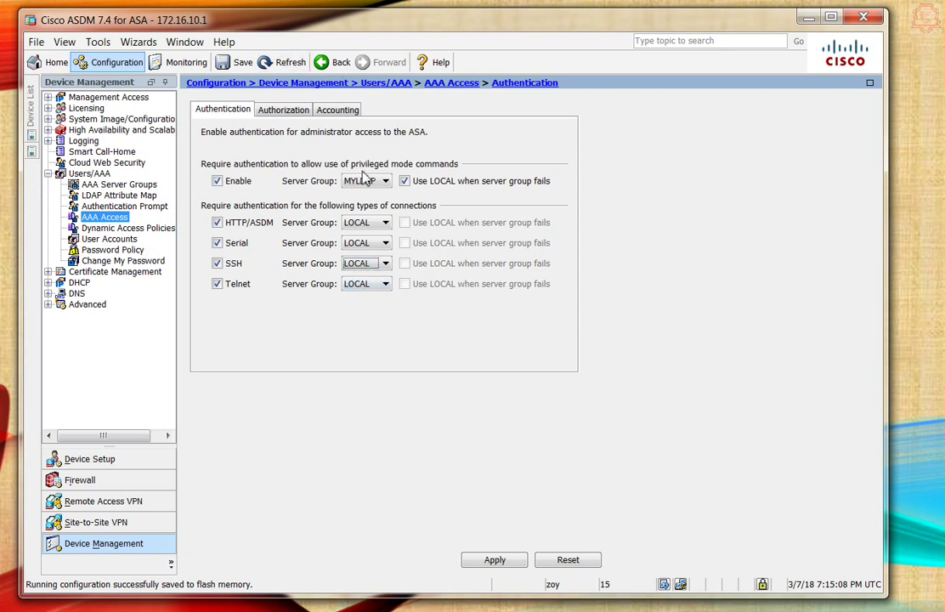
pyautogui.click(367, 180)
pyautogui.click(360, 196)
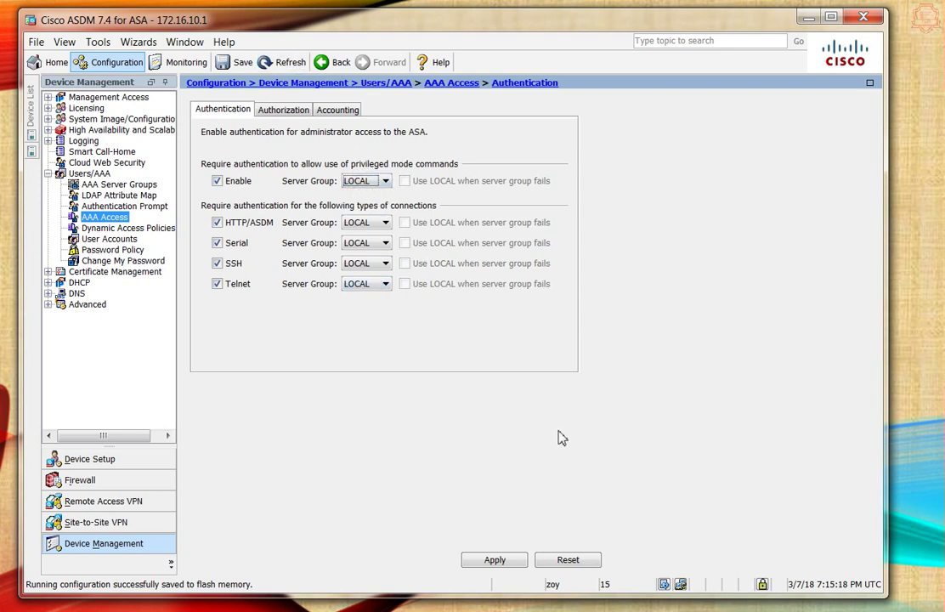
# - Apply the LOCAL-only authentication settings to the ASA and save them to flash
pyautogui.click(497, 559)
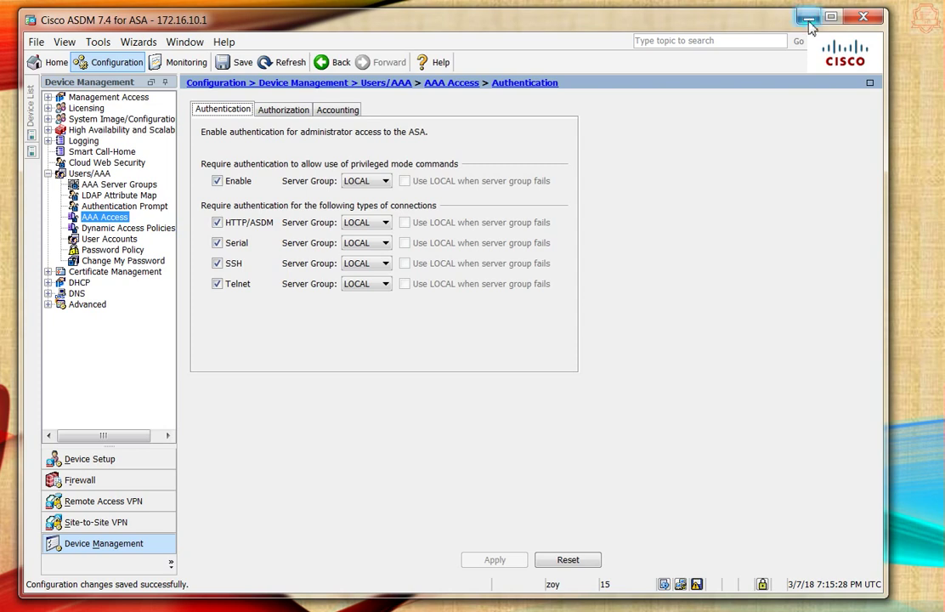
pyautogui.click(695, 583)
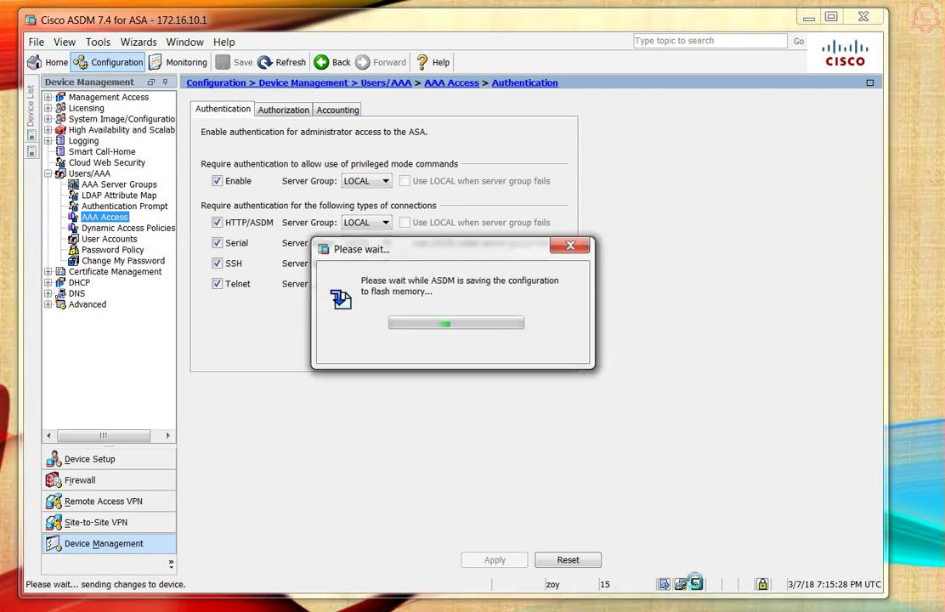